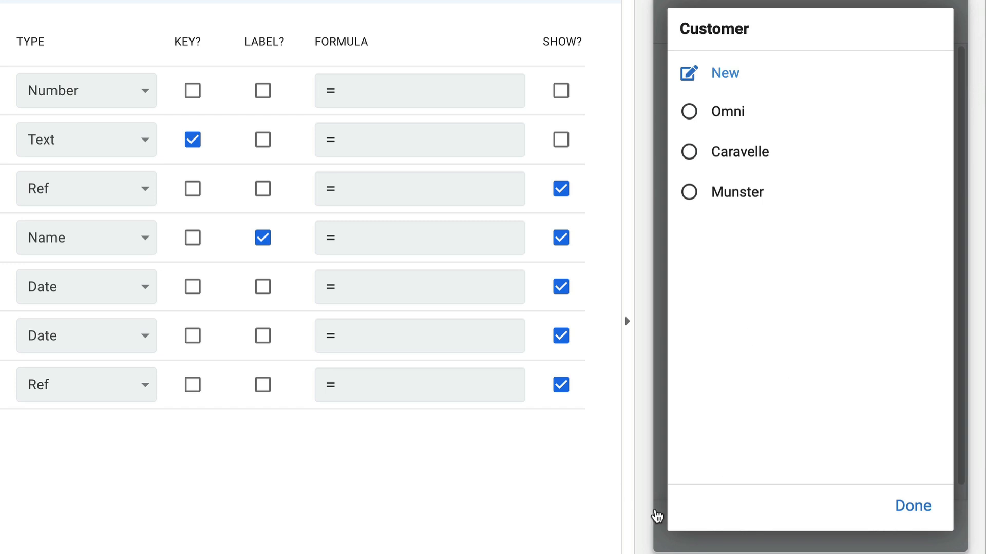
# Step: Close the customer choices without selecting one and look over the remaining fields of the job form
pyautogui.click(914, 507)
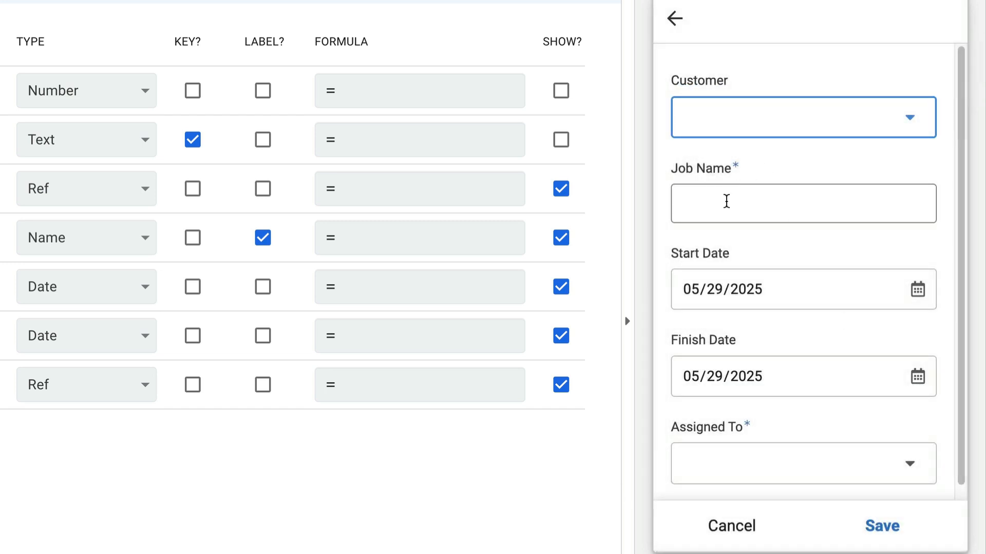
pyautogui.scroll(-1, 726, 202)
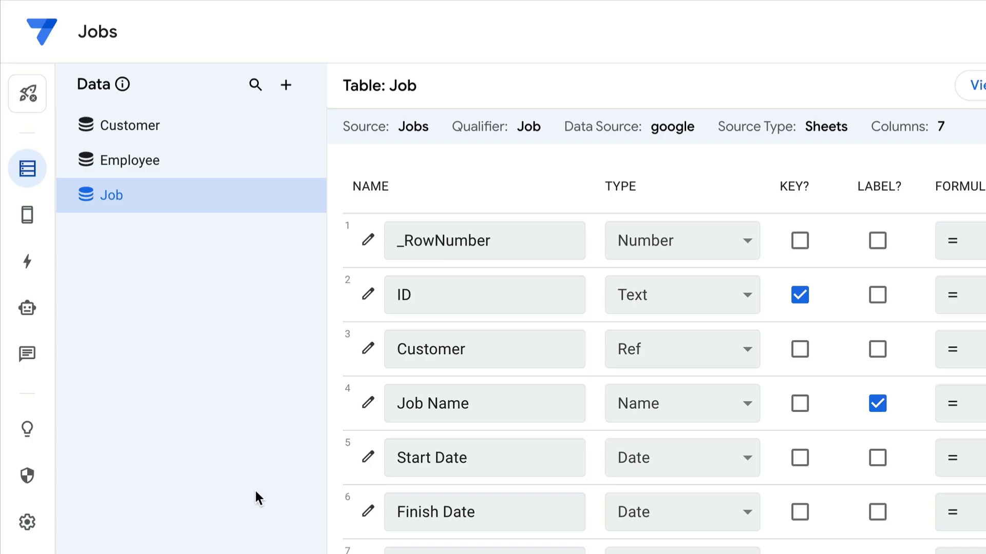
# Step: Create a new blank automation bot for the Jobs app
pyautogui.click(28, 308)
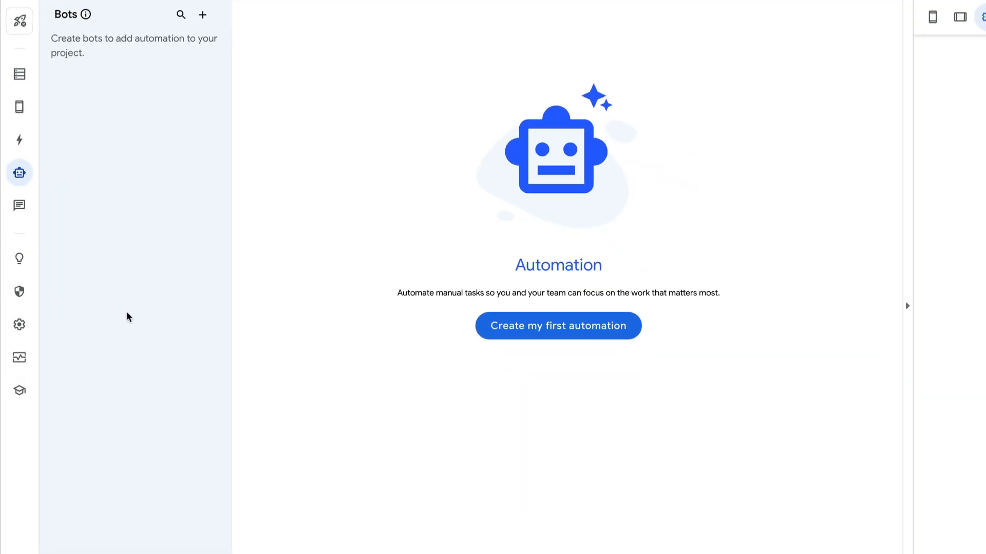
pyautogui.click(564, 329)
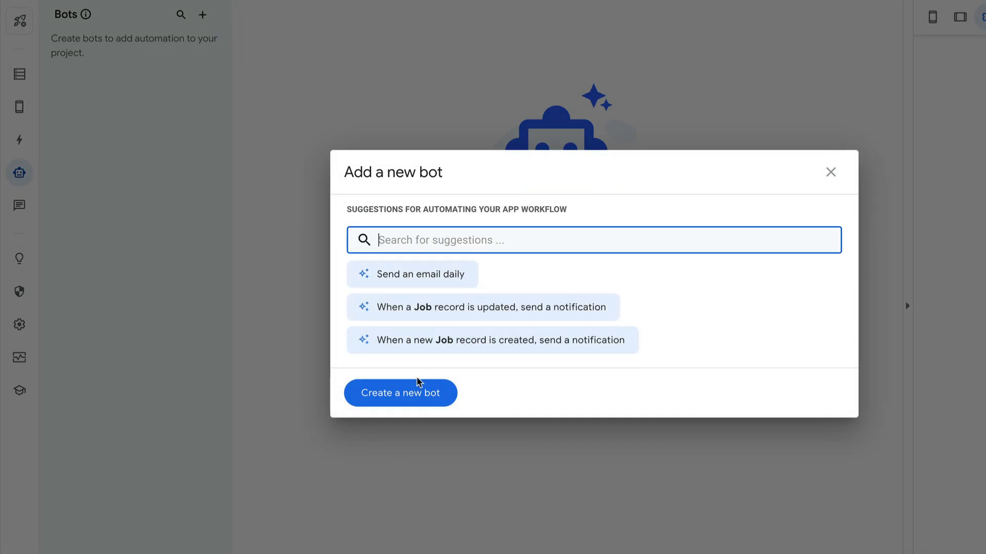
pyautogui.click(423, 403)
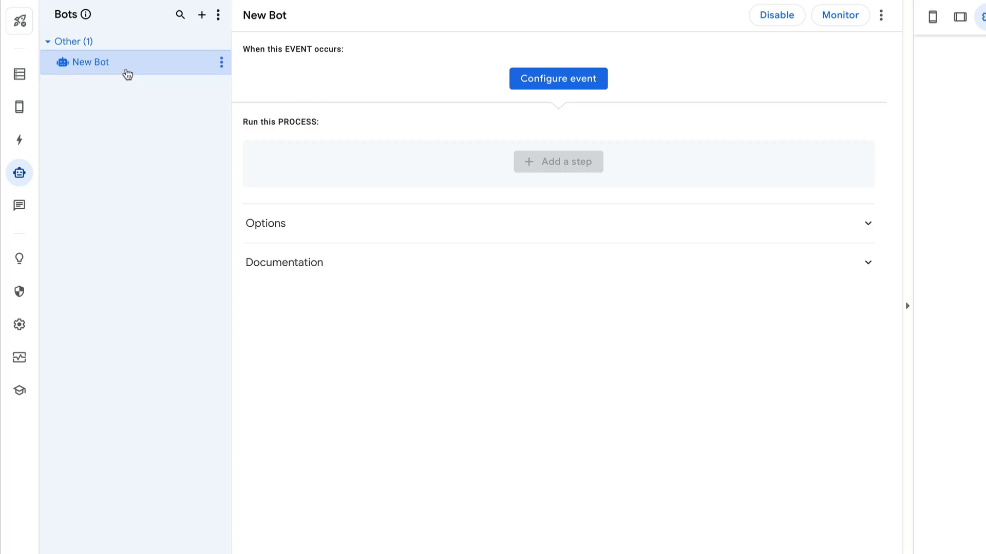
# Step: Rename the new bot as "Send Email to Assignee When Job Created"
pyautogui.click(221, 63)
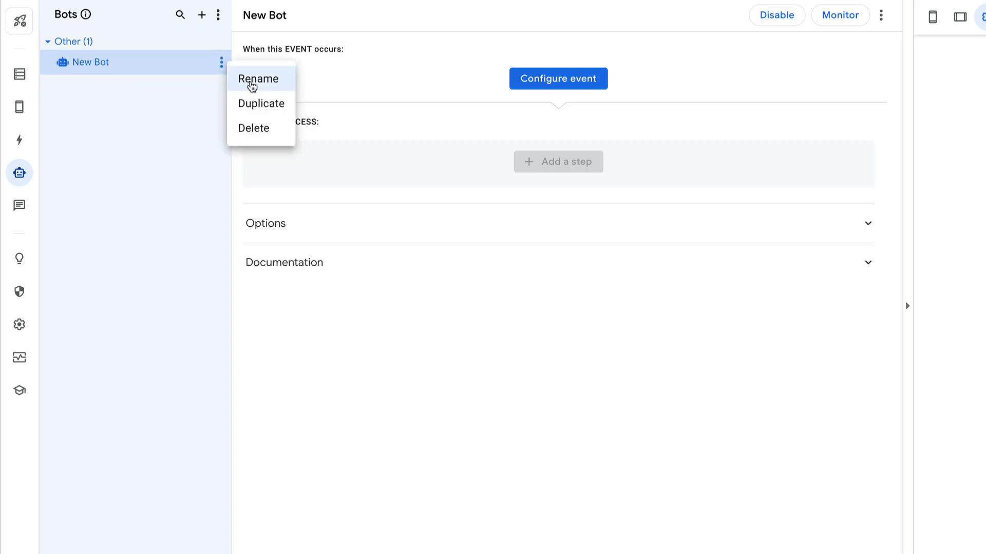
pyautogui.click(251, 80)
pyautogui.tripleClick(114, 64)
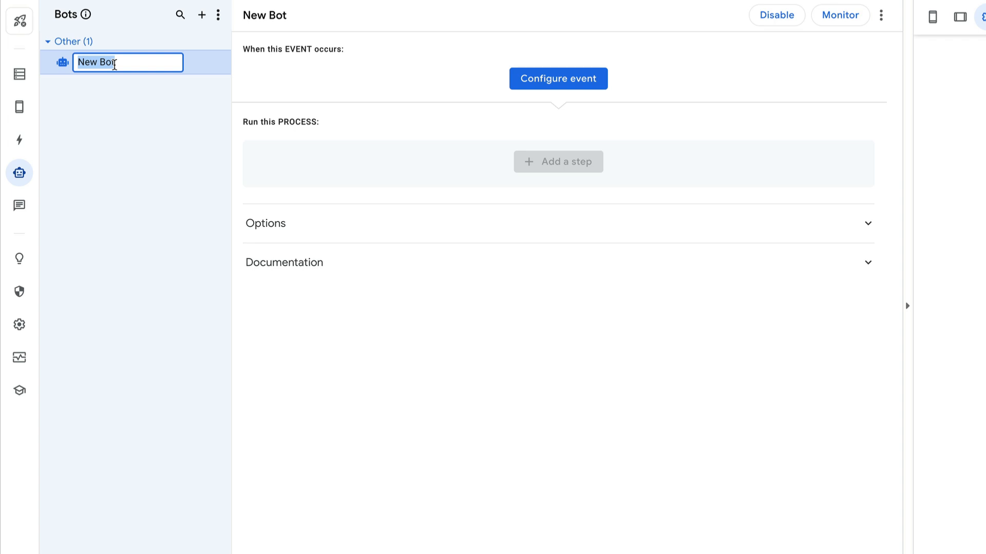
pyautogui.write('Send Email to Assignee When Job')
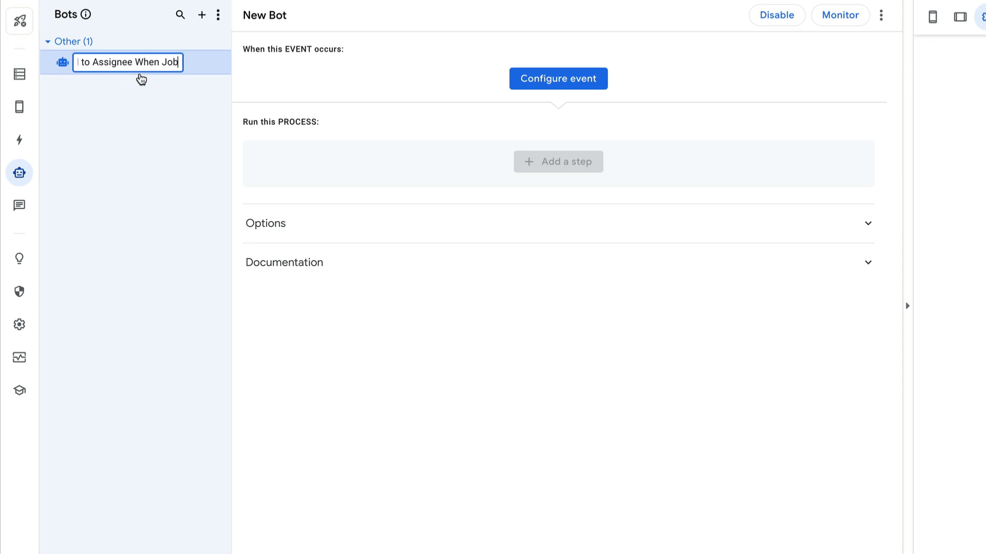
pyautogui.write(' Created')
pyautogui.press('Return')
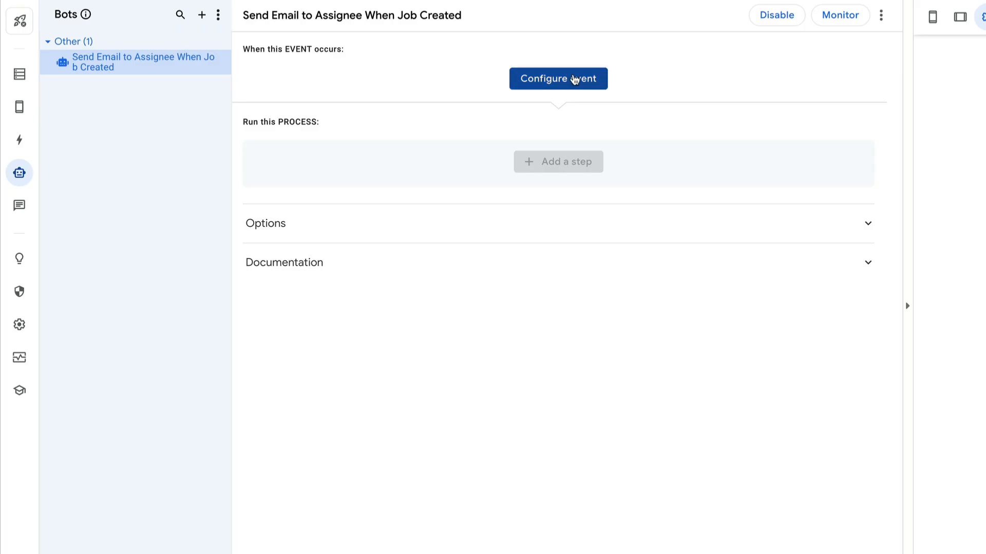
# Step: Create a custom event for the bot and name it "Job Added"
pyautogui.click(573, 80)
pyautogui.click(413, 262)
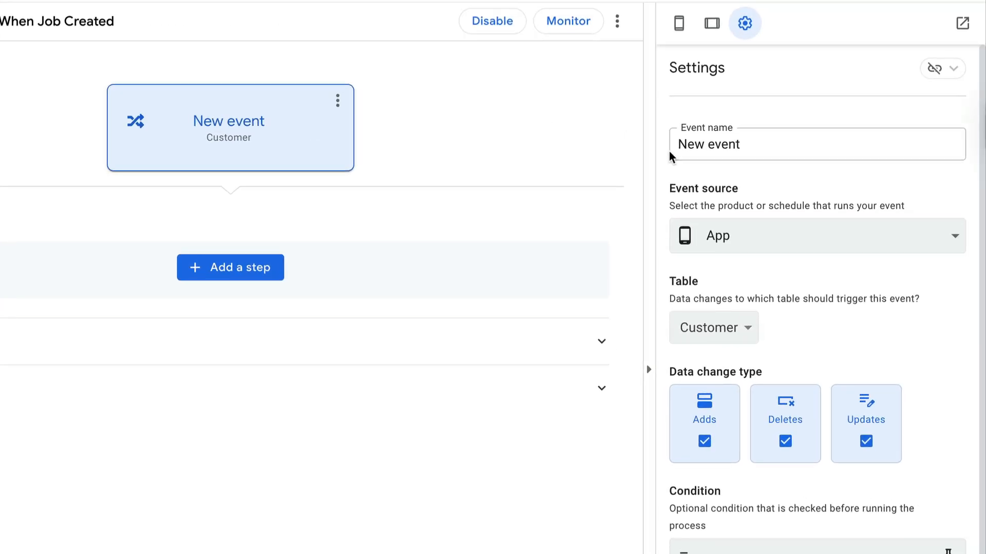
pyautogui.click(958, 118)
pyautogui.tripleClick(744, 143)
pyautogui.write('Job Added')
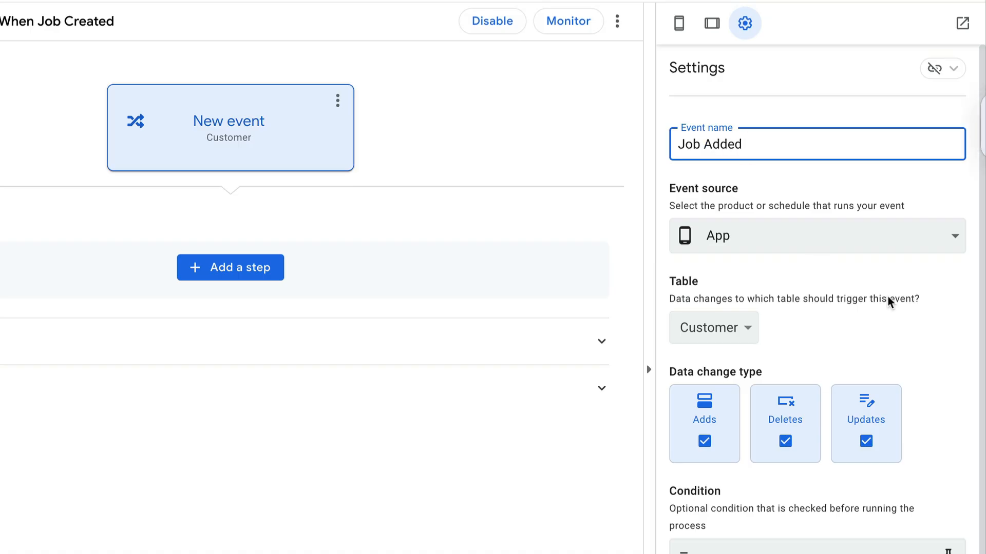
pyautogui.click(924, 318)
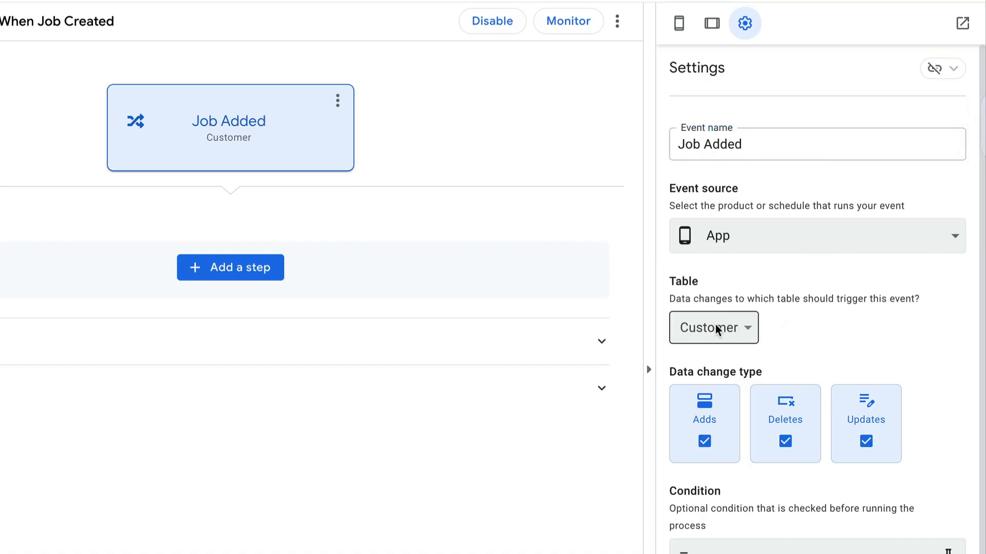
# Step: Set the event's table to Job and limit the data change type to Adds, excluding Deletes and Updates
pyautogui.click(729, 336)
pyautogui.click(696, 374)
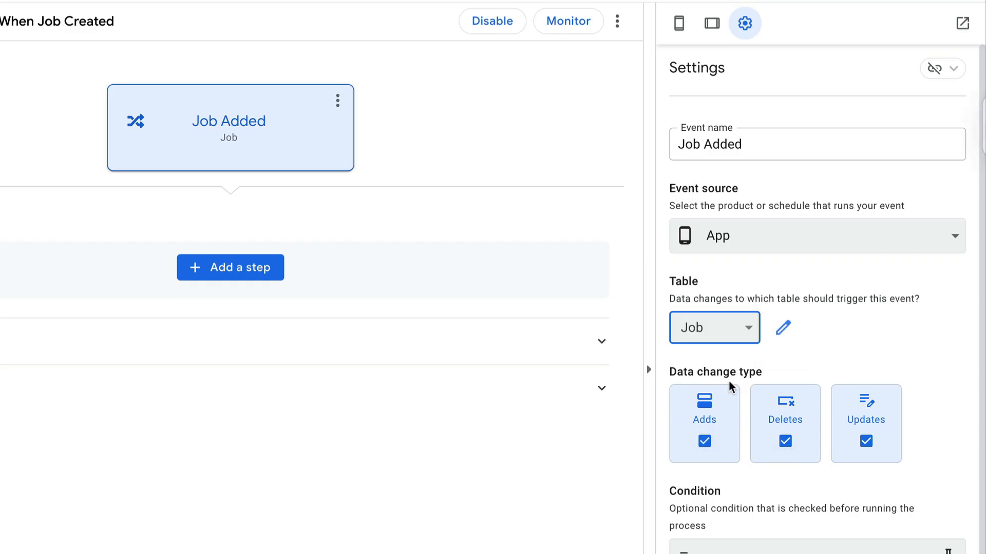
pyautogui.click(784, 440)
pyautogui.click(850, 426)
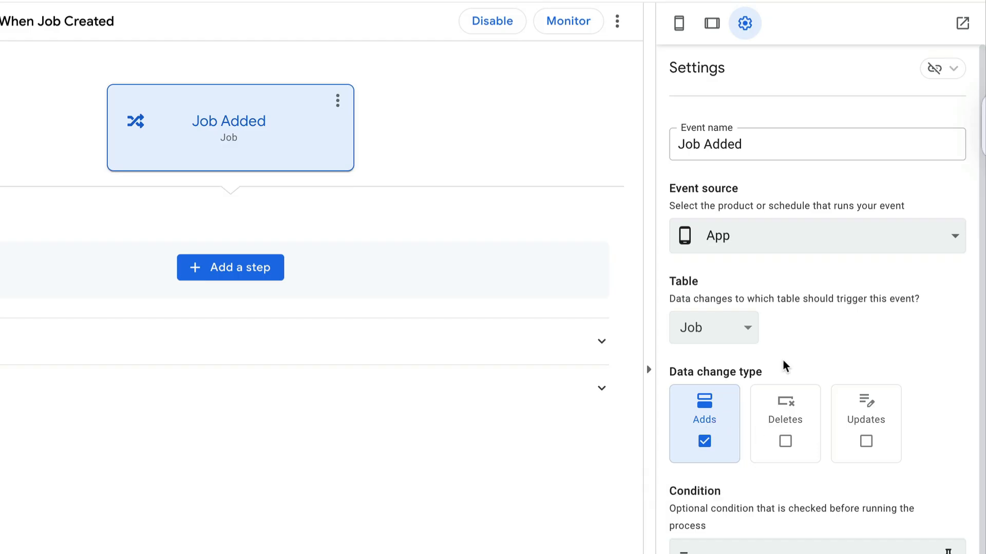
pyautogui.click(353, 450)
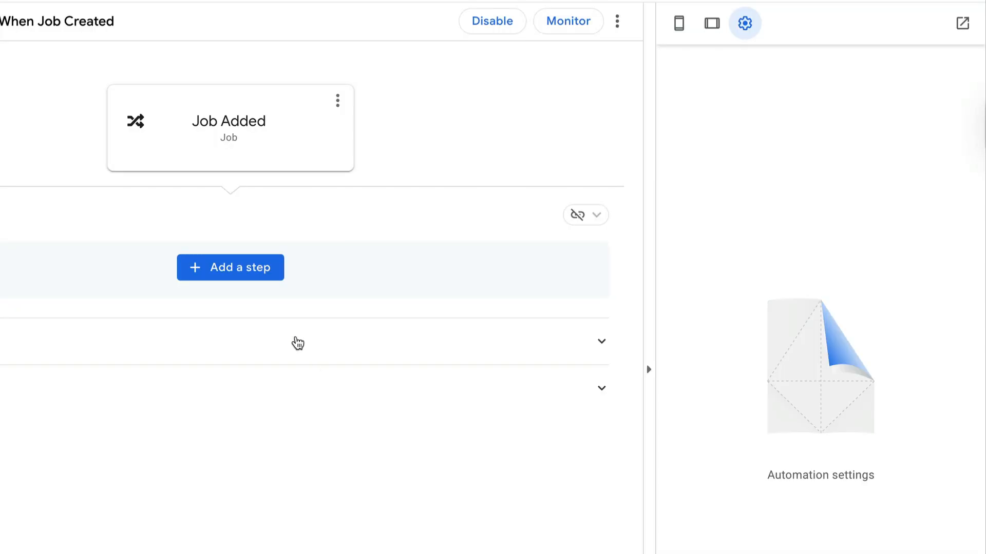
# Step: Add a custom step to the bot's process and name it "Send Email"
pyautogui.click(266, 276)
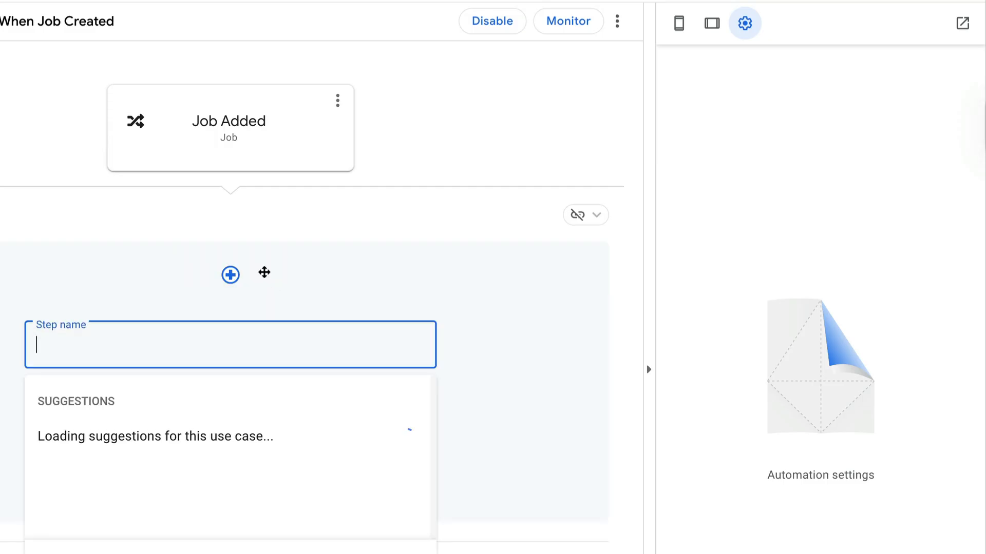
pyautogui.click(174, 552)
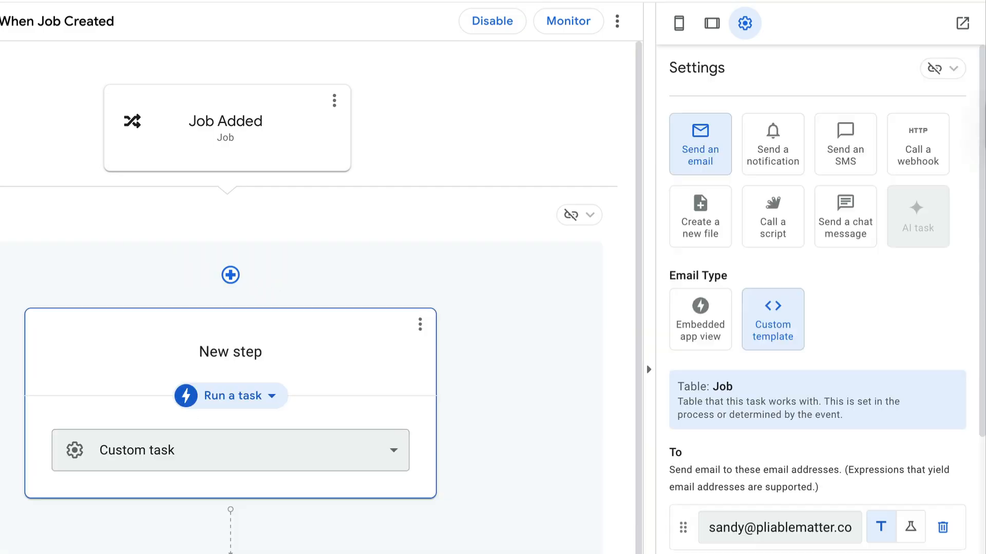
pyautogui.click(216, 341)
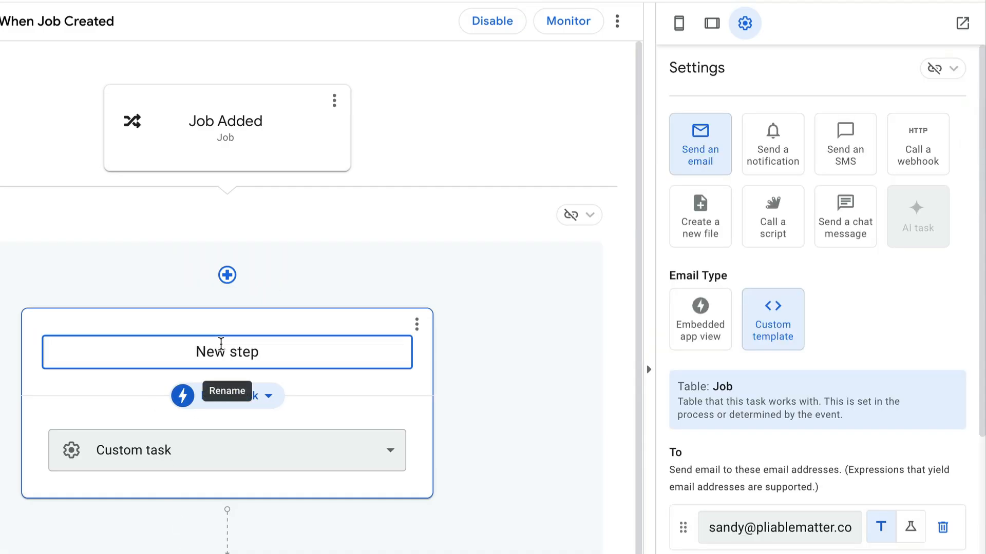
pyautogui.tripleClick(221, 343)
pyautogui.write('Send Email')
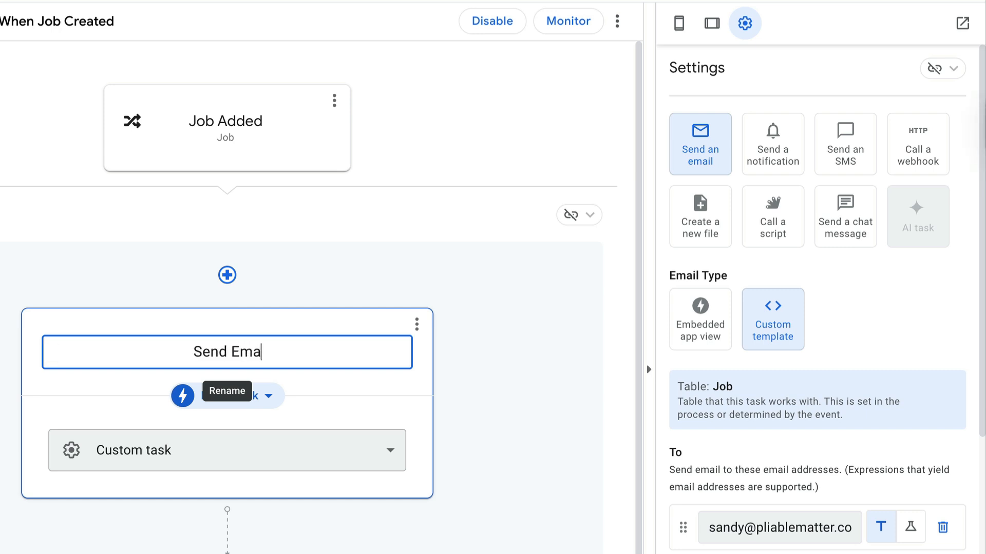
pyautogui.click(477, 384)
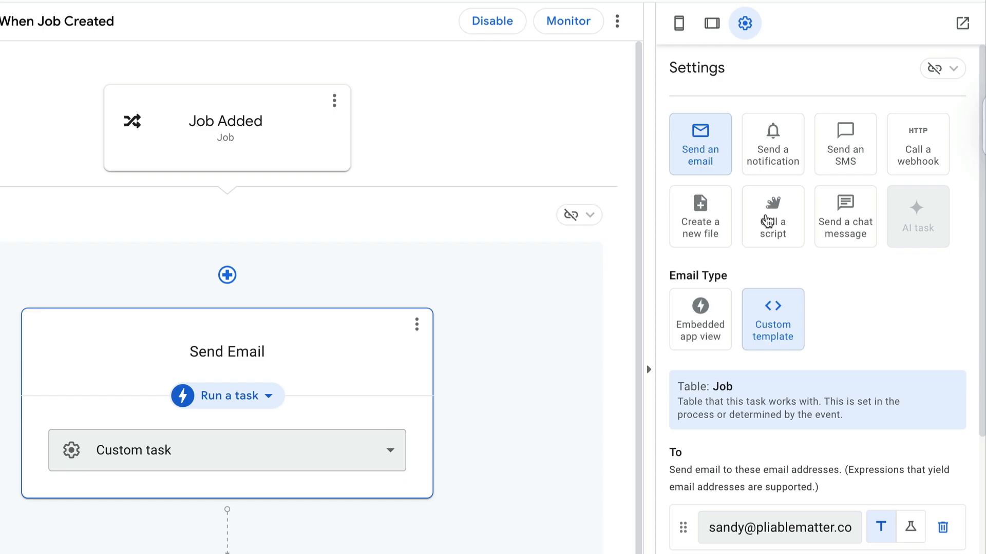
# Step: Make the Send Email task call a script, and open the Sample Workspace Project from the sample scripts in Apps Script
pyautogui.click(770, 223)
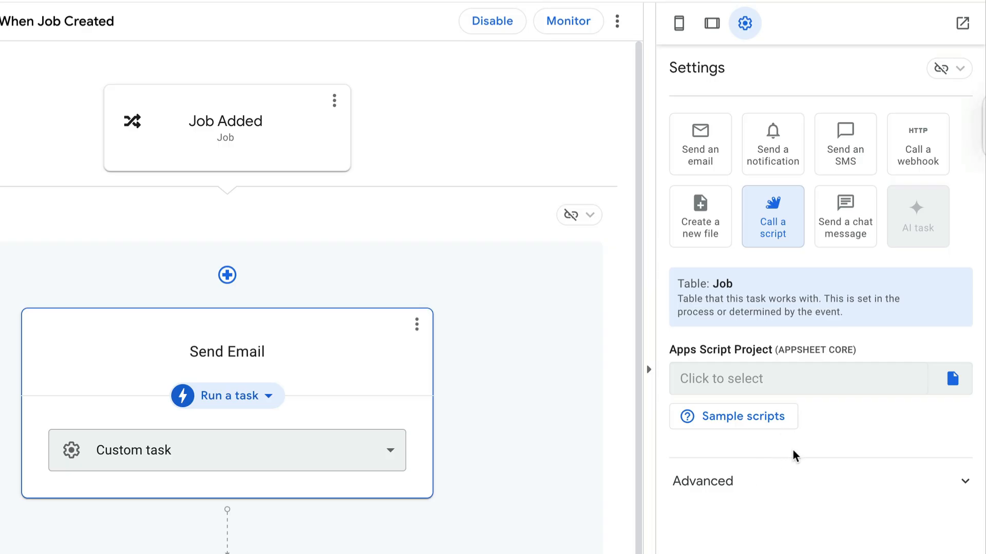
pyautogui.click(739, 420)
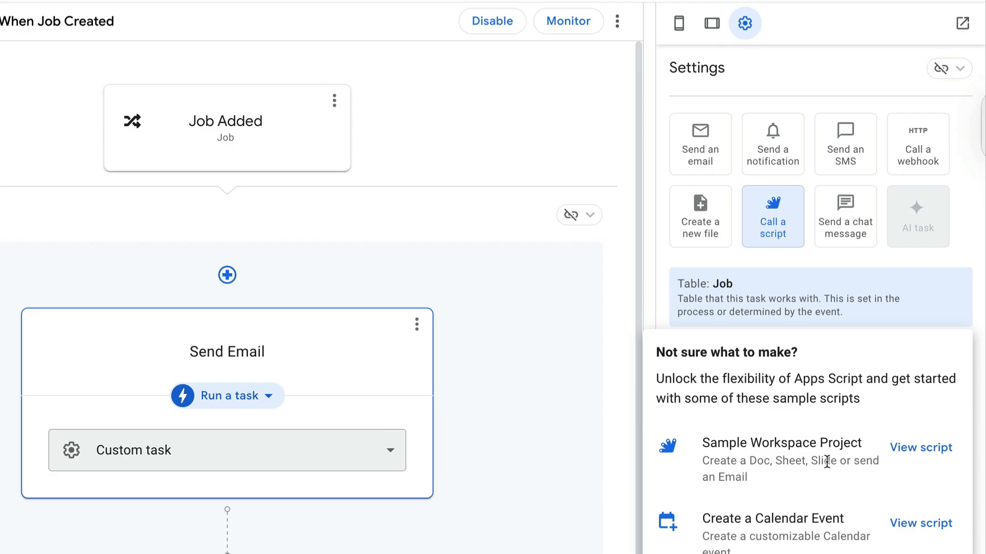
pyautogui.click(923, 450)
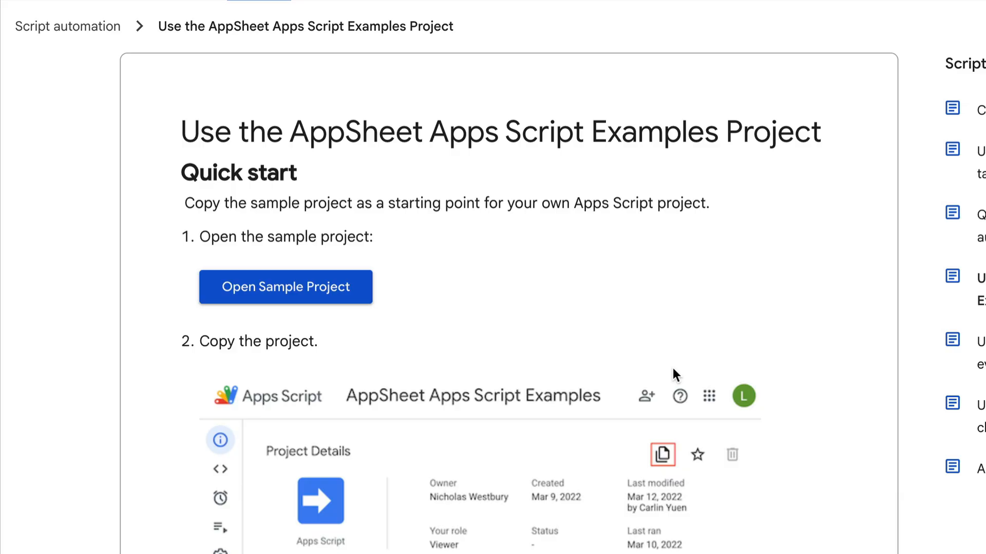
pyautogui.click(259, 290)
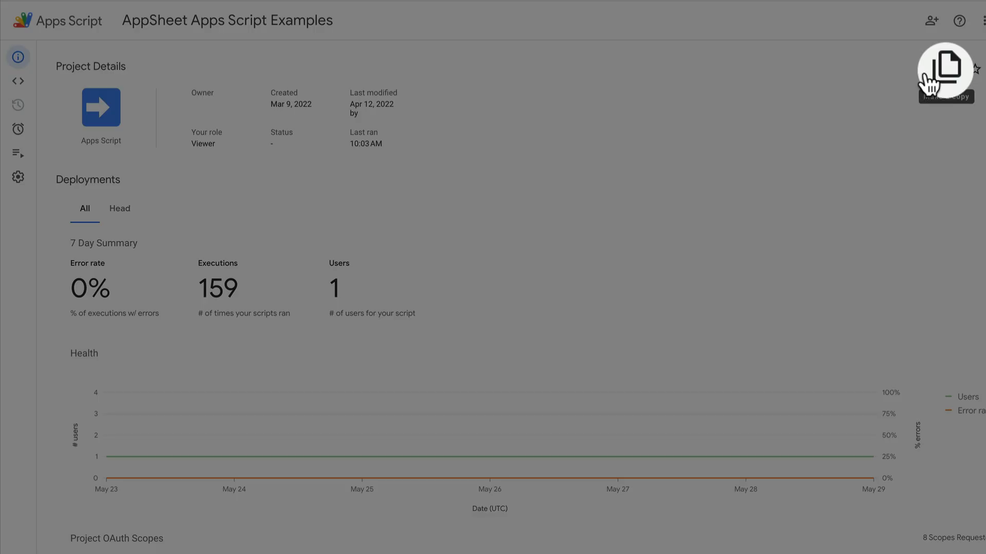
# Step: Make a copy of the AppSheet Apps Script Examples project and rename the copy "AppSheet Apps Script"
pyautogui.click(944, 70)
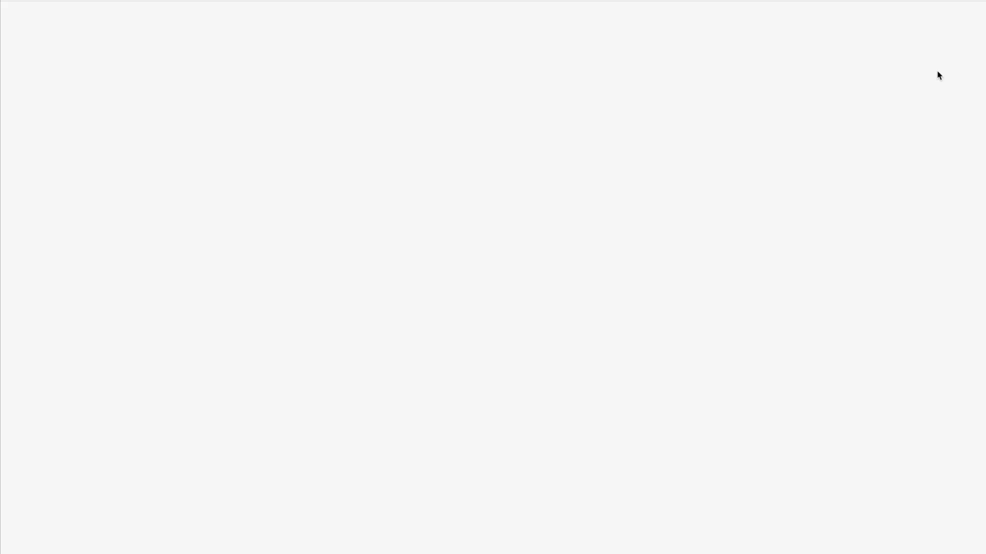
pyautogui.click(274, 23)
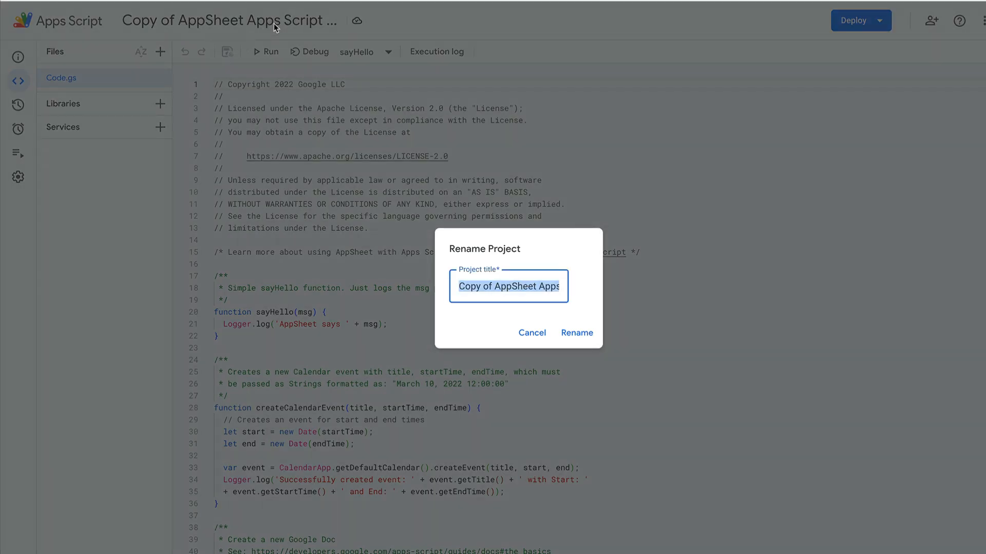
pyautogui.click(511, 290)
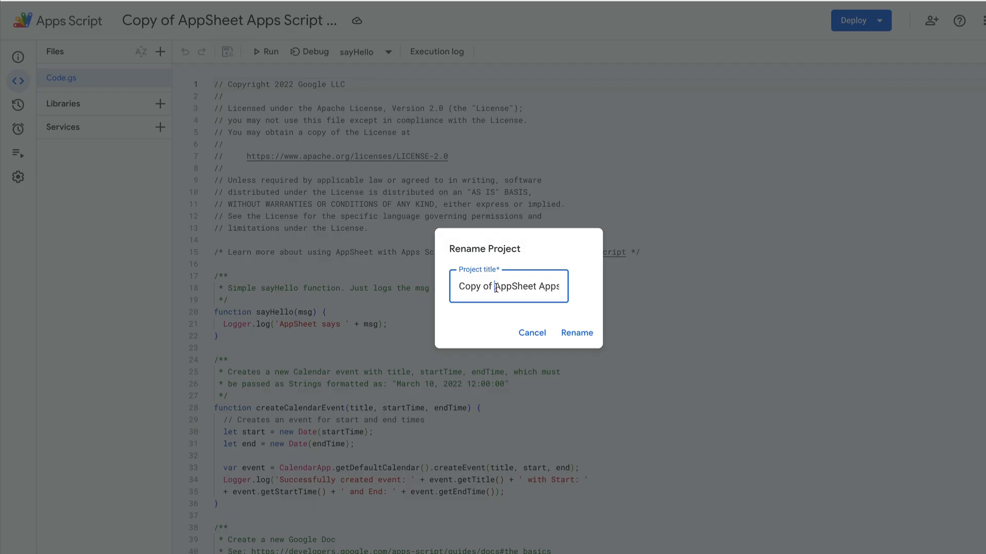
pyautogui.moveTo(496, 287); pyautogui.dragTo(439, 293)
pyautogui.press('BackSpace')
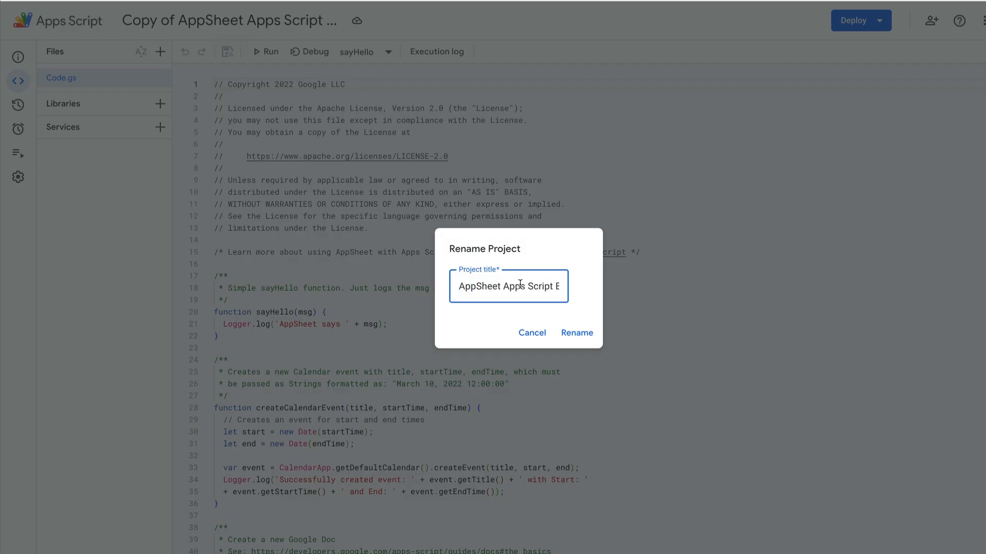
pyautogui.moveTo(553, 287); pyautogui.dragTo(576, 294)
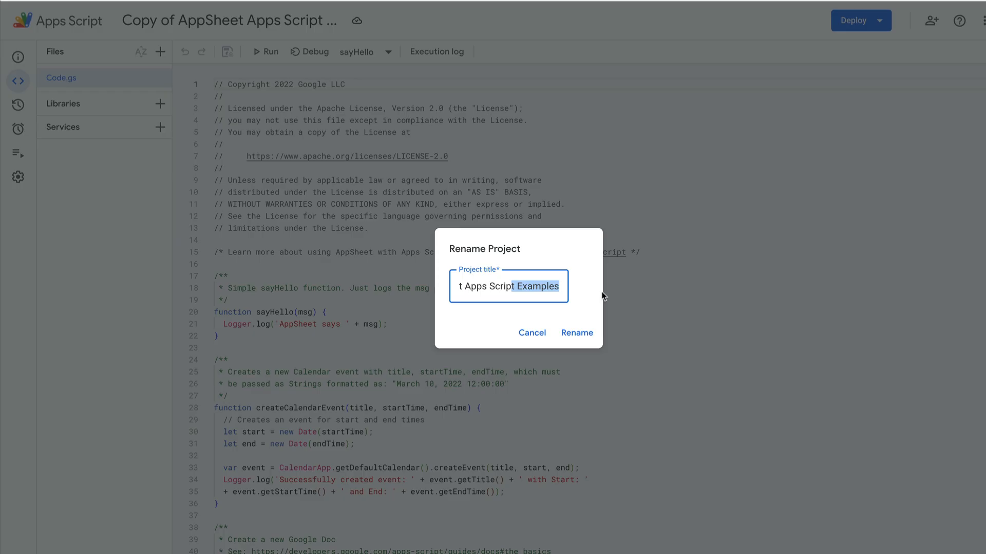
pyautogui.write('t')
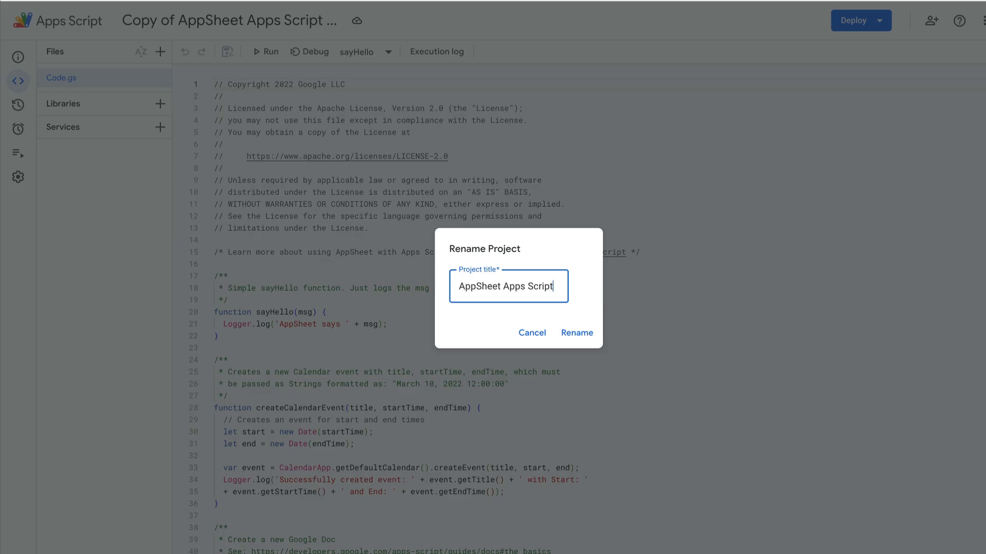
pyautogui.click(585, 336)
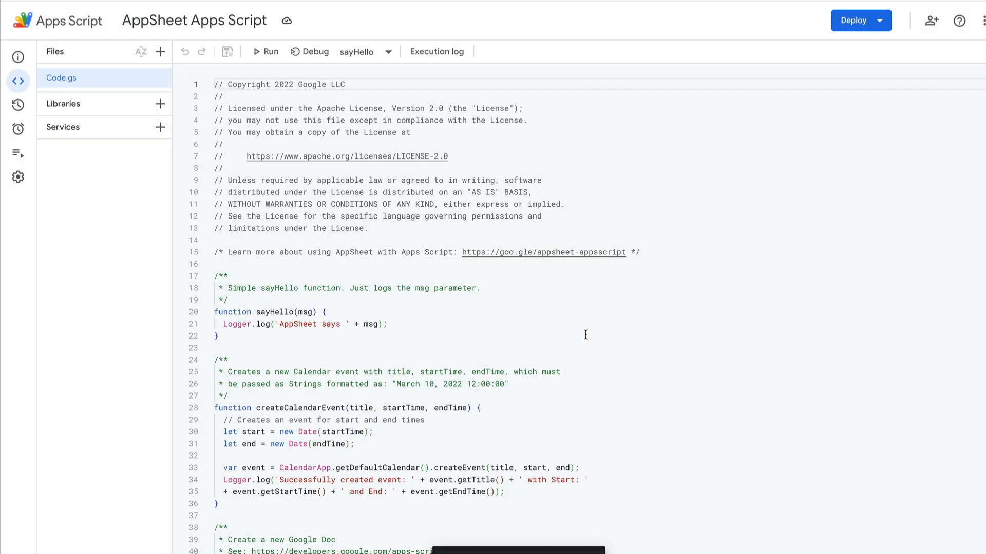
# Step: Review the sample functions in Code.gs and locate the sendAnEmail function
pyautogui.scroll(-10, 345, 365)
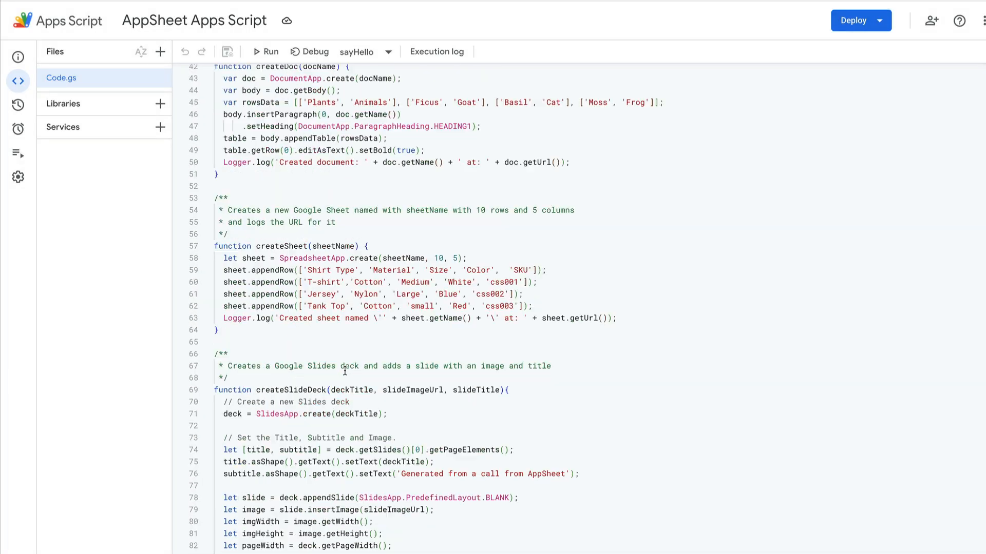
pyautogui.scroll(-1, 352, 321)
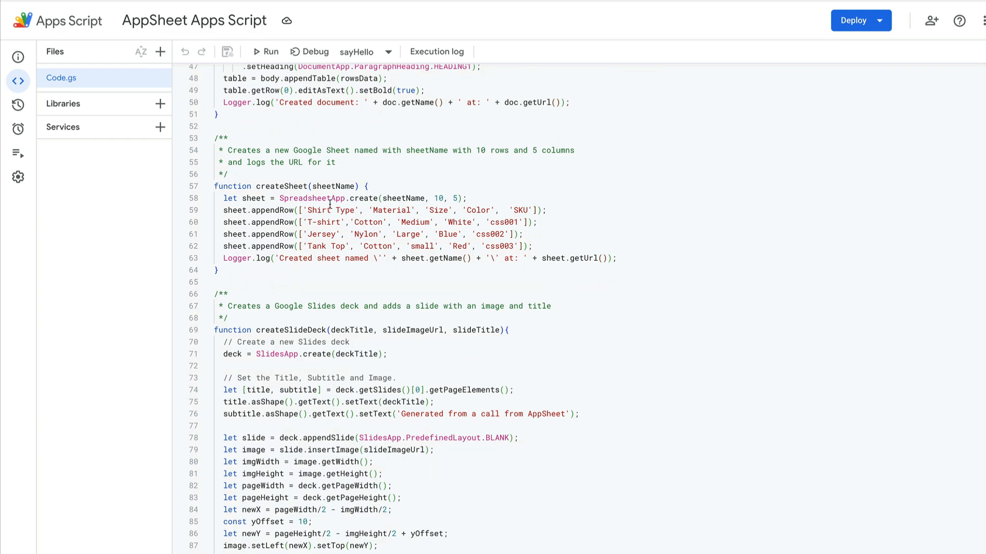
pyautogui.scroll(-8, 353, 292)
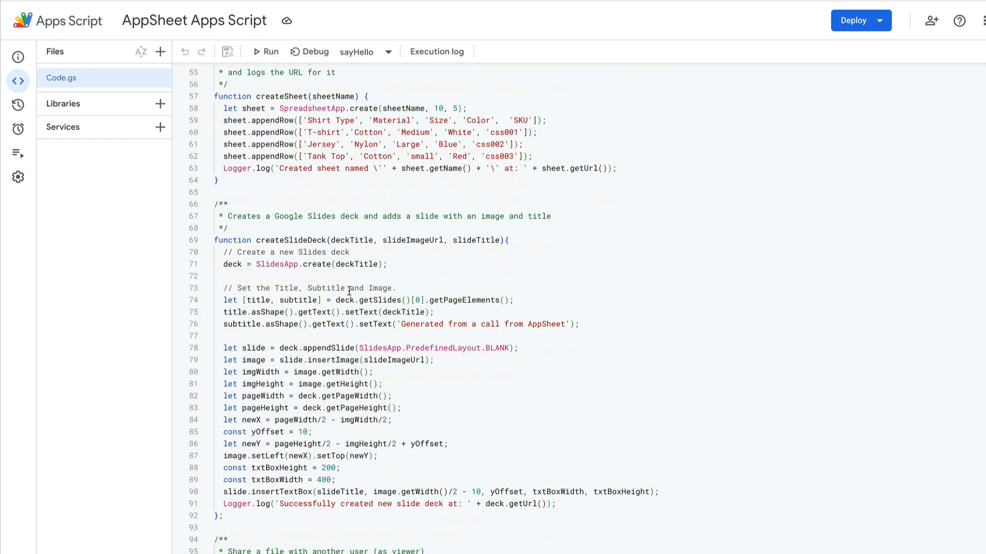
pyautogui.scroll(-2, 349, 291)
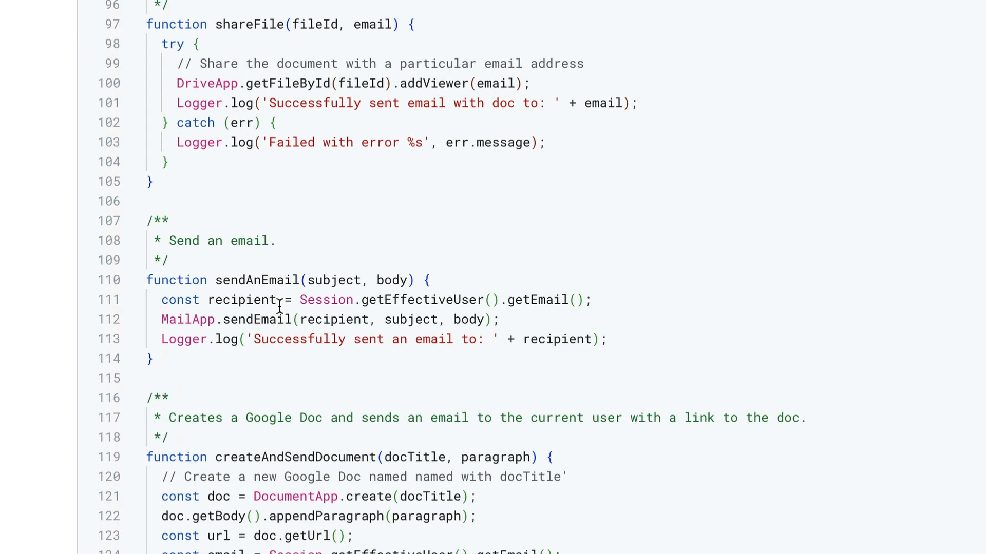
pyautogui.click(256, 444)
pyautogui.click(297, 432)
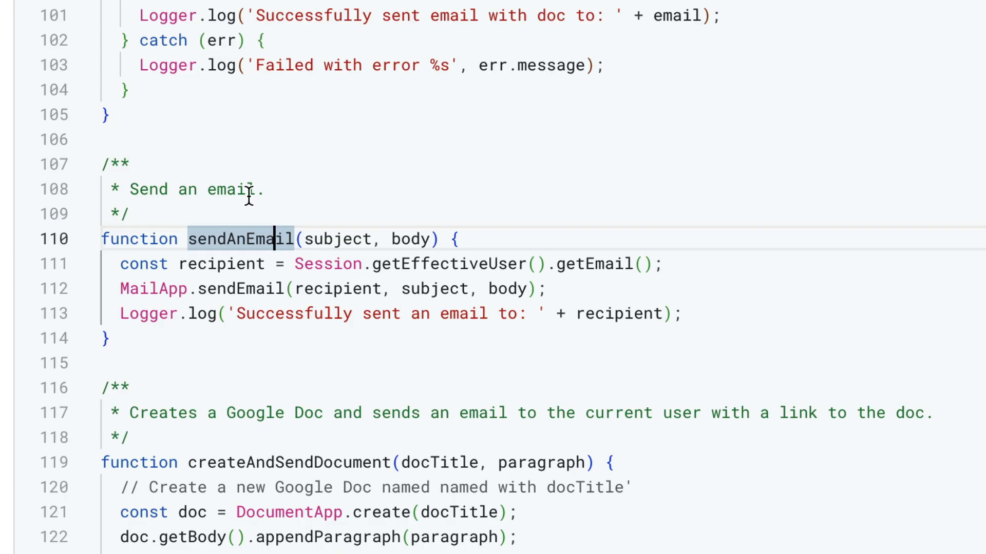
# Step: Delete all the sample functions before sendAnEmail, from sayHello through shareFile, keeping the licence header and the "Send an email." comment
pyautogui.click(142, 118)
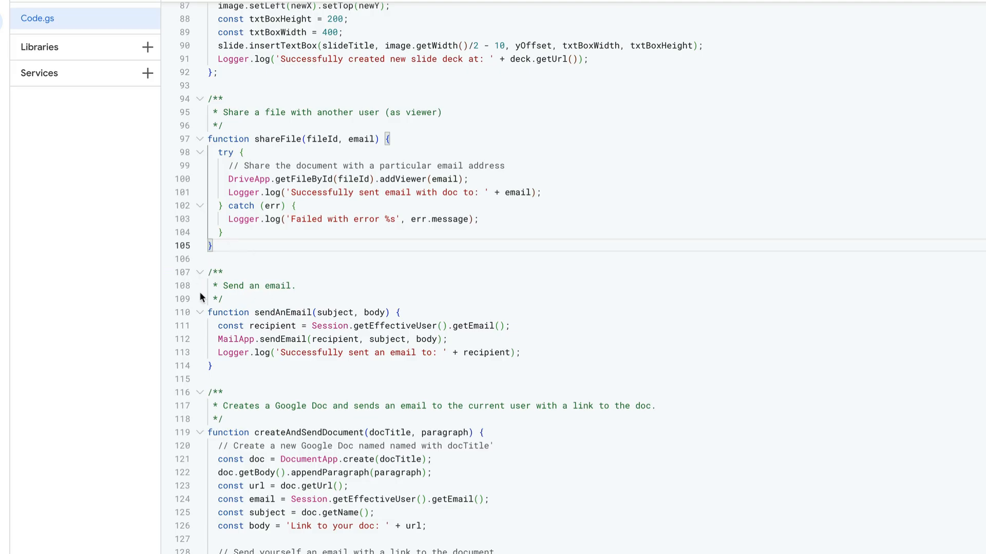
pyautogui.moveTo(225, 299); pyautogui.dragTo(187, 273)
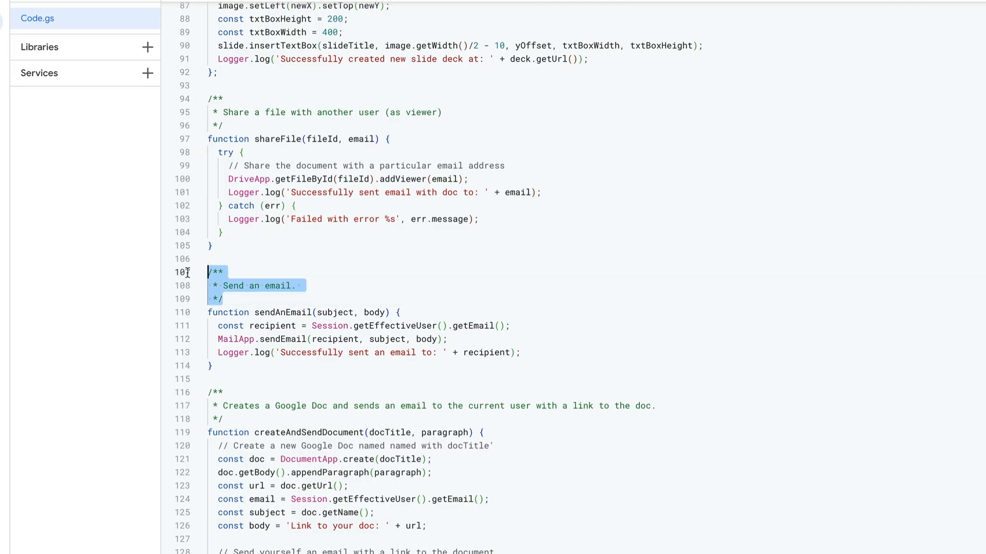
pyautogui.click(252, 258)
pyautogui.click(220, 250)
pyautogui.scroll(15, 222, 249)
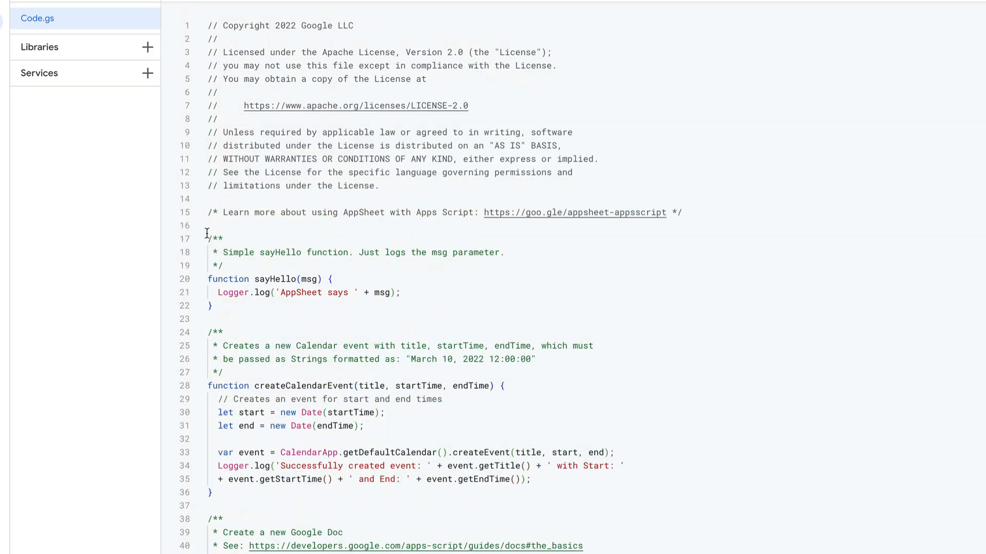
pyautogui.click(207, 238)
pyautogui.hotkey('ctrl', 'shift', 'End')
pyautogui.press('BackSpace')
pyautogui.press('BackSpace')
pyautogui.press('BackSpace')
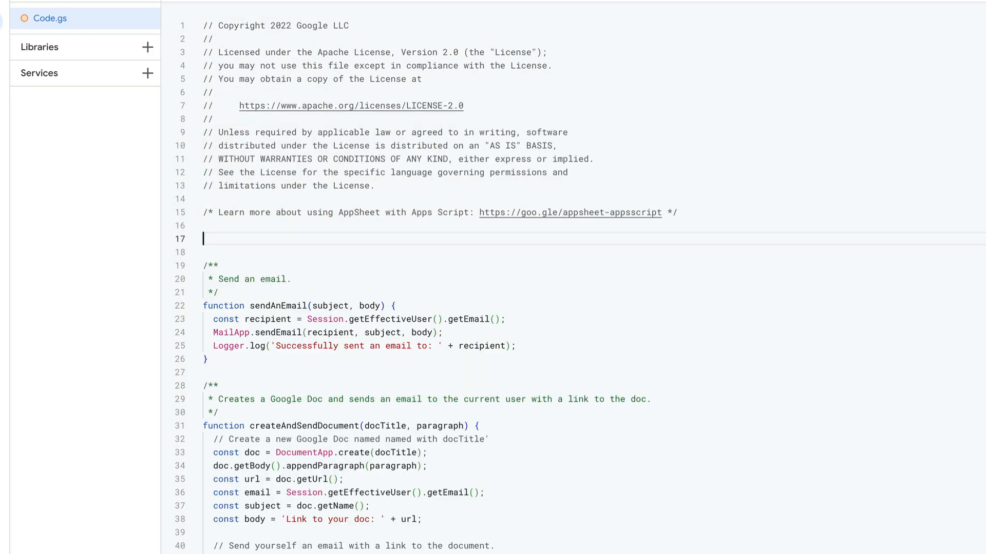
# Step: Delete the createAndSendDocument function and everything else after sendAnEmail, and remove the surplus blank lines above the email function
pyautogui.scroll(-1, 373, 230)
pyautogui.click(211, 340)
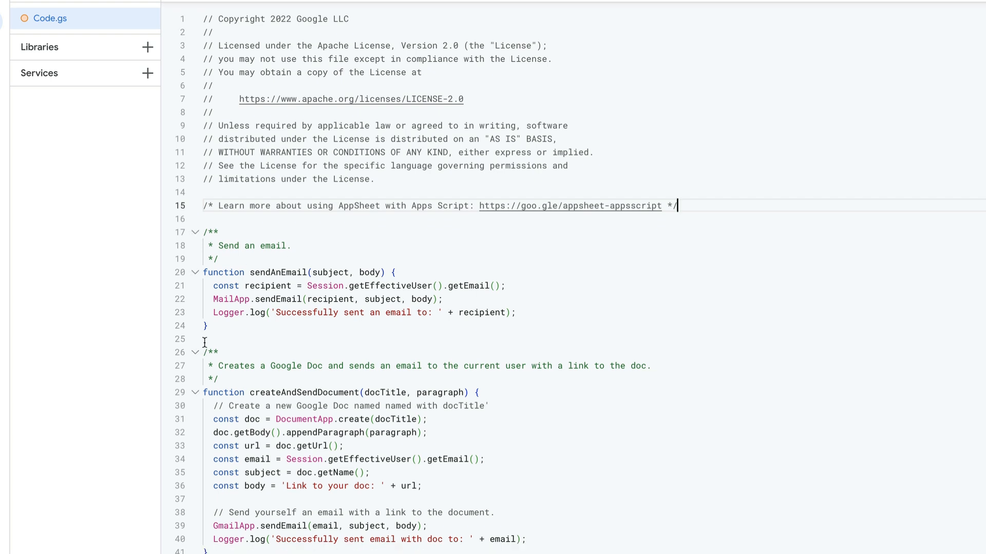
pyautogui.keyDown('shift'); pyautogui.click(219, 550); pyautogui.keyUp('shift')
pyautogui.press('BackSpace')
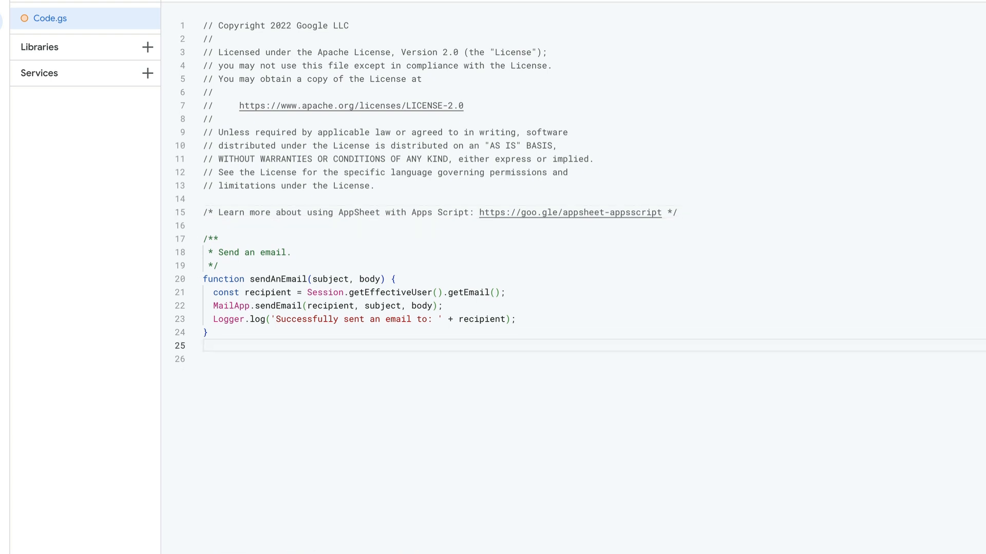
pyautogui.click(330, 403)
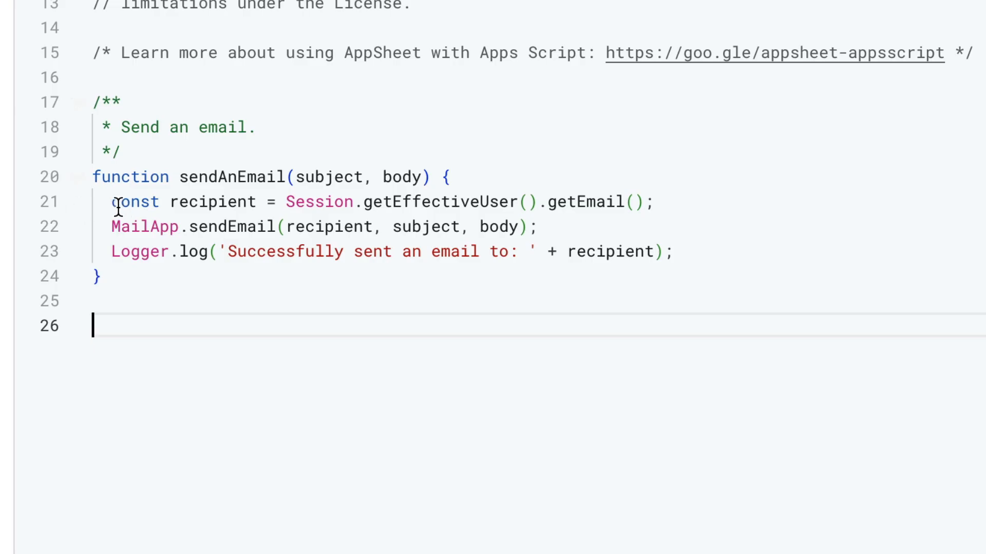
# Step: Add recipient as the first parameter of sendAnEmail, before subject and body
pyautogui.moveTo(742, 195); pyautogui.dragTo(286, 200)
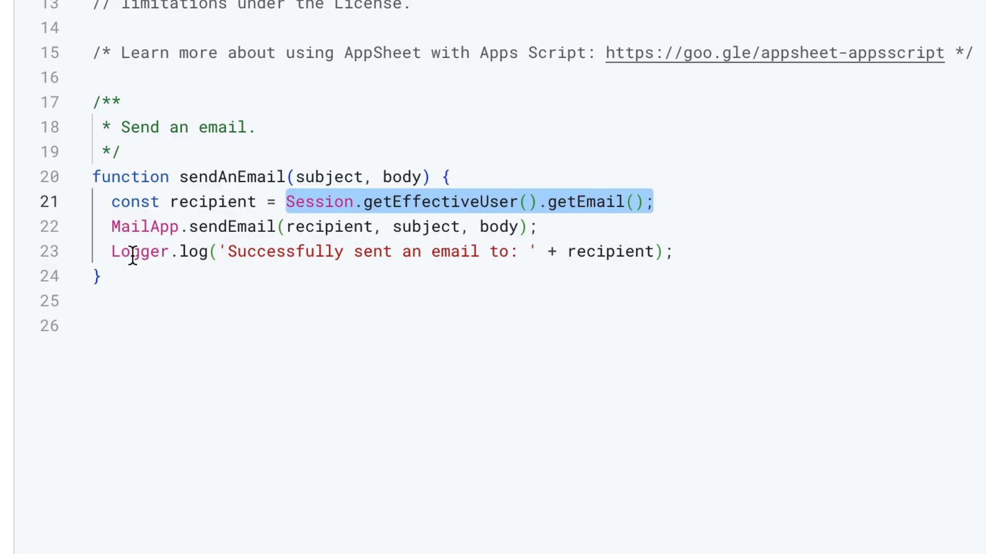
pyautogui.doubleClick(198, 204)
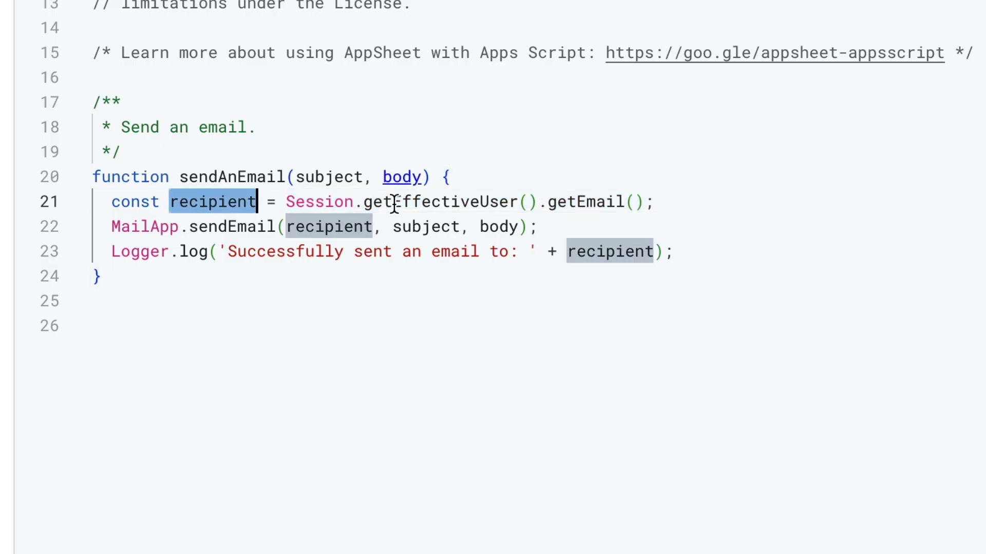
pyautogui.click(290, 177)
pyautogui.doubleClick(211, 200)
pyautogui.hotkey('ctrl', 'c')
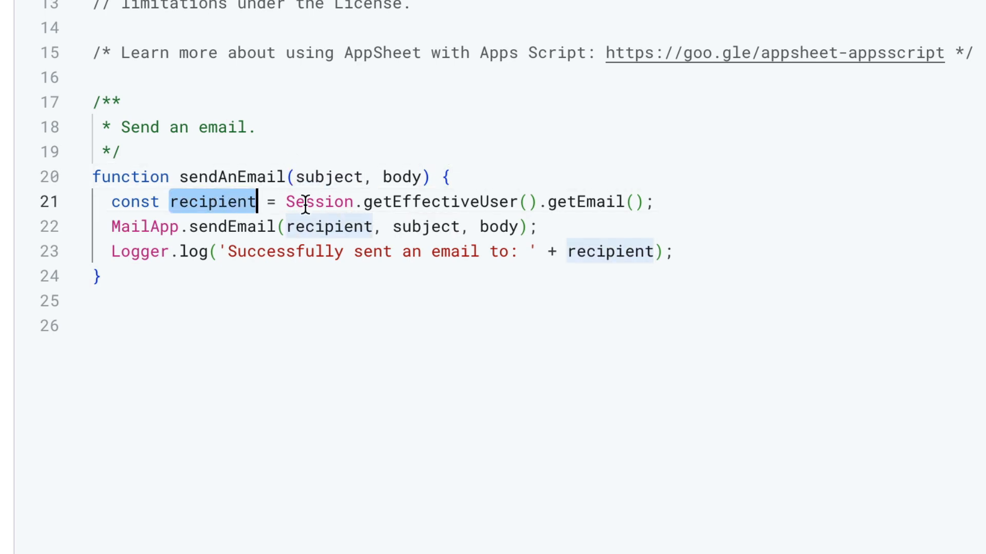
pyautogui.click(291, 176)
pyautogui.hotkey('ctrl', 'v')
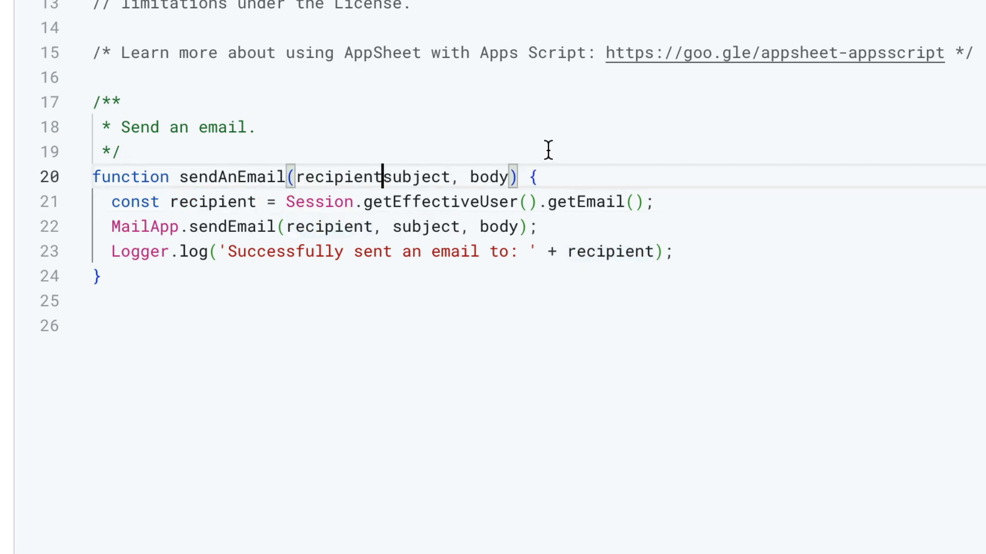
pyautogui.write(',')
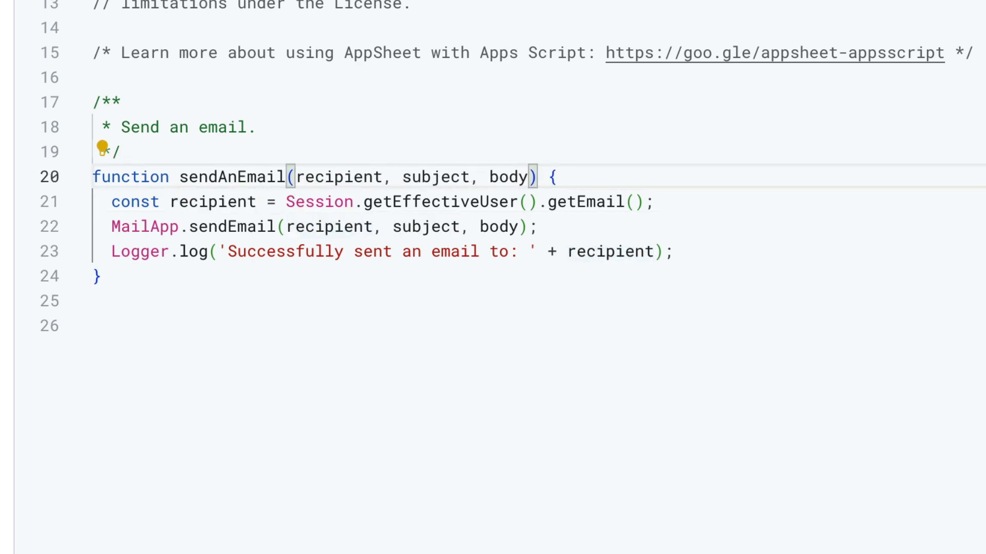
# Step: Remove the const recipient line that uses the session's effective user from sendAnEmail, and save the project
pyautogui.click(353, 202)
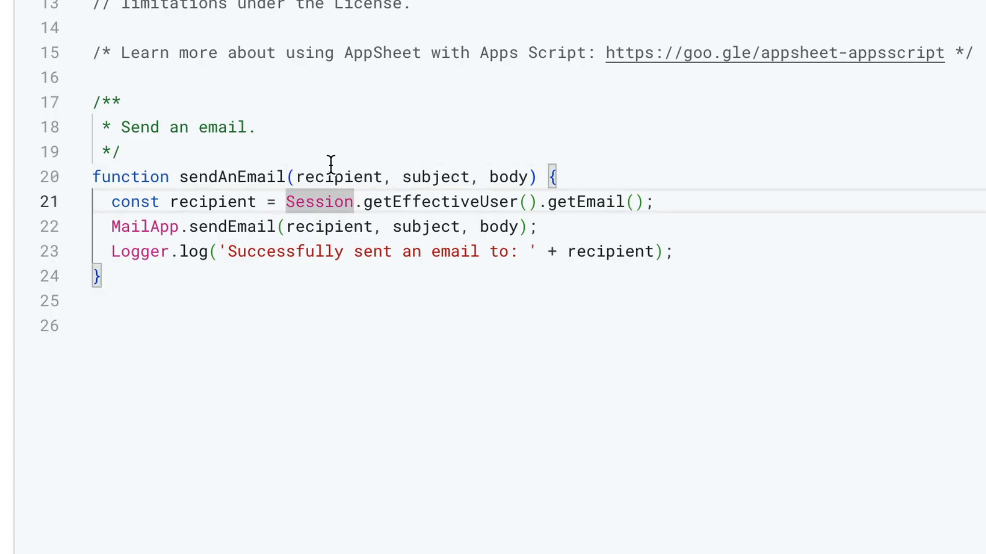
pyautogui.doubleClick(199, 203)
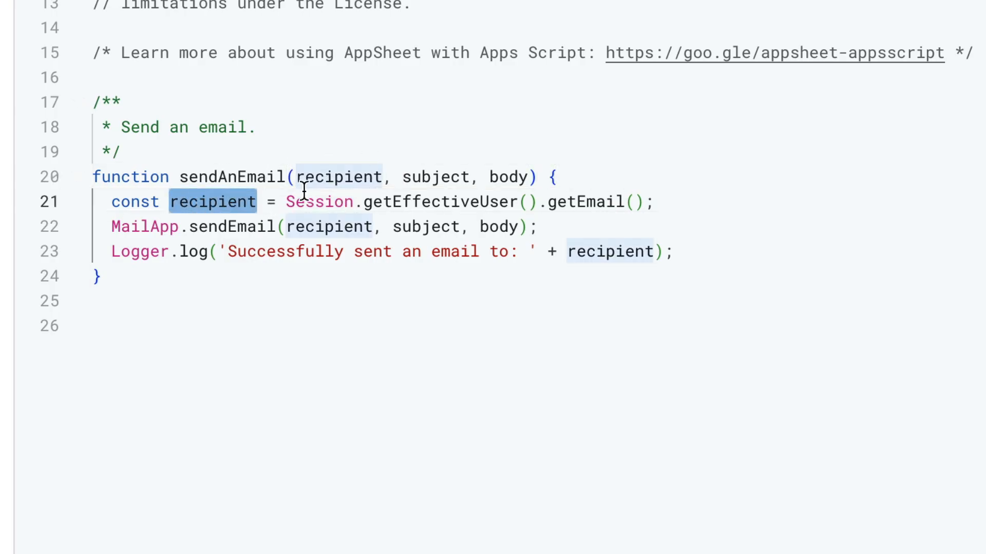
pyautogui.moveTo(298, 177); pyautogui.dragTo(382, 177)
pyautogui.click(681, 200)
pyautogui.moveTo(680, 200); pyautogui.dragTo(31, 203)
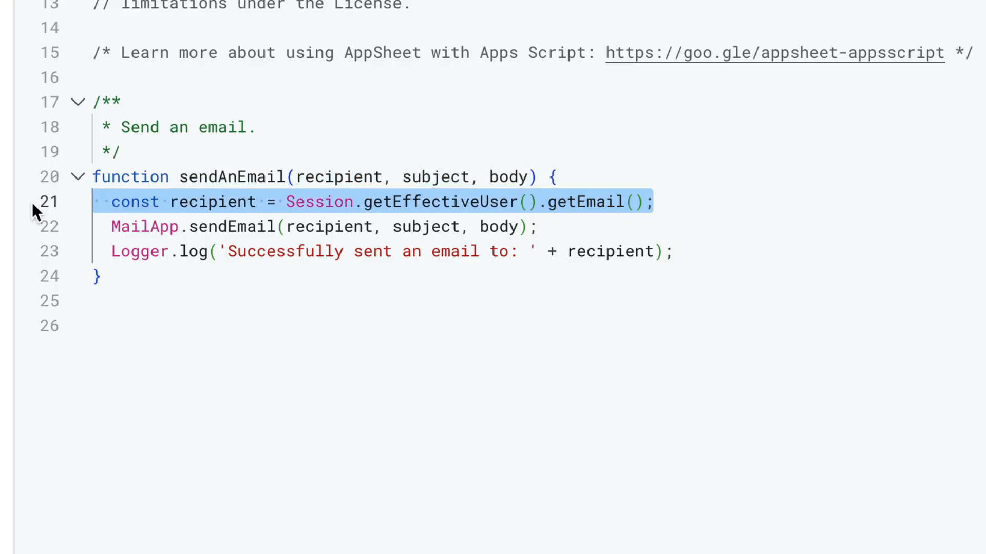
pyautogui.press('BackSpace')
pyautogui.press('BackSpace')
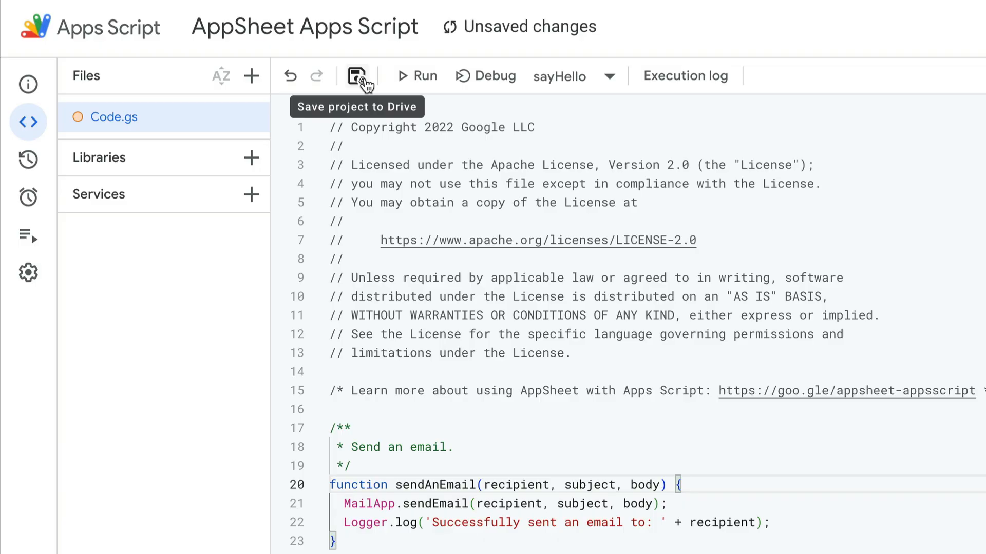
pyautogui.click(366, 82)
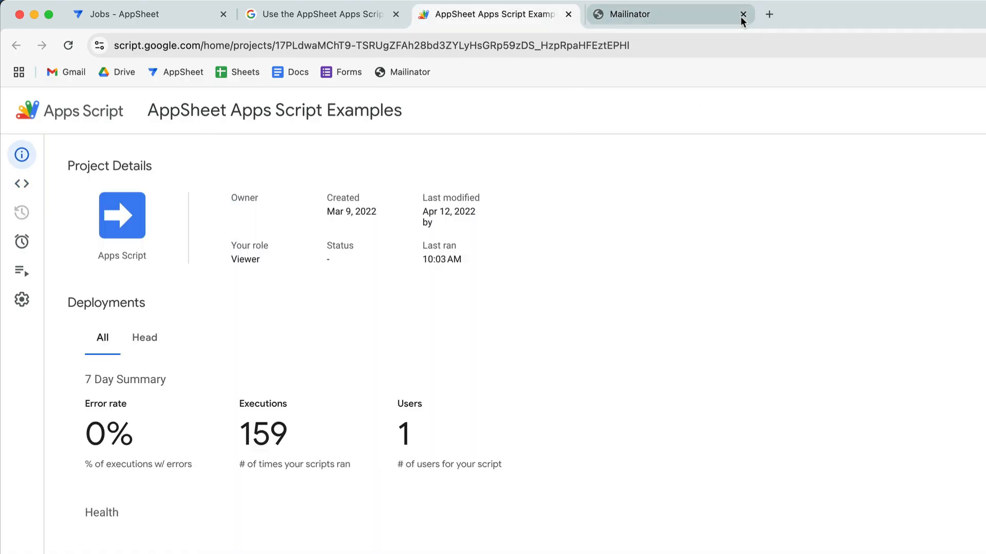
# Step: Close the Apps Script Examples project and the help article, return to AppSheet, and dismiss the sample scripts list
pyautogui.click(569, 14)
pyautogui.click(337, 14)
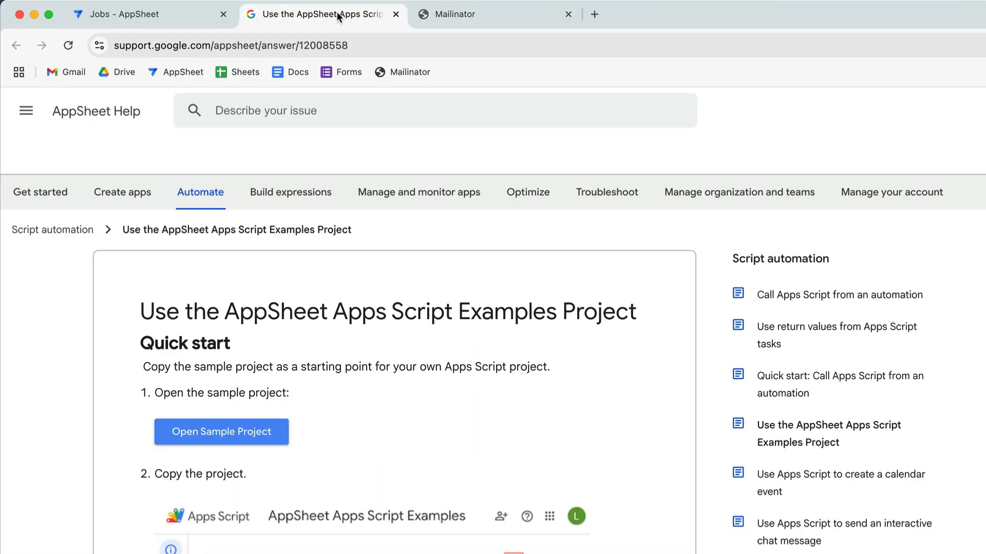
pyautogui.click(395, 14)
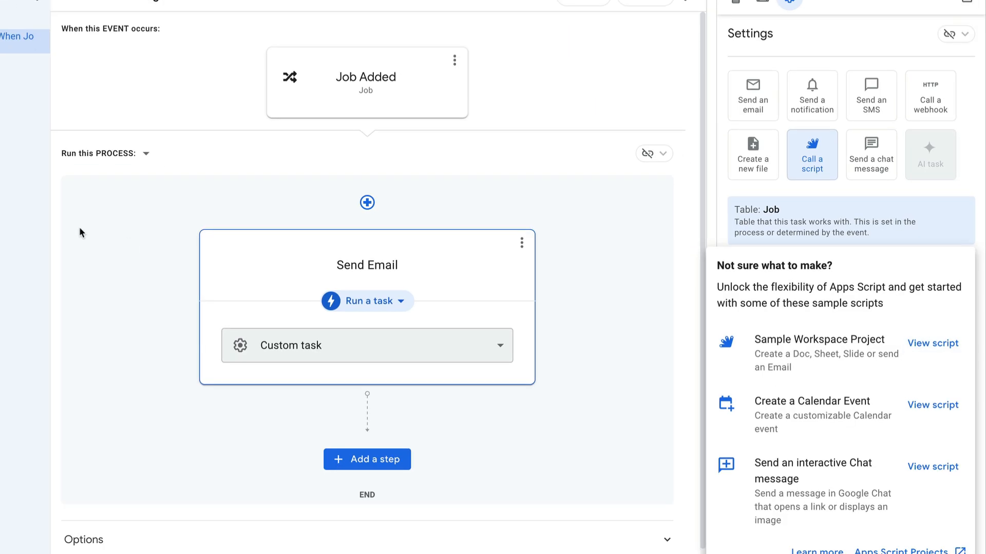
pyautogui.click(80, 228)
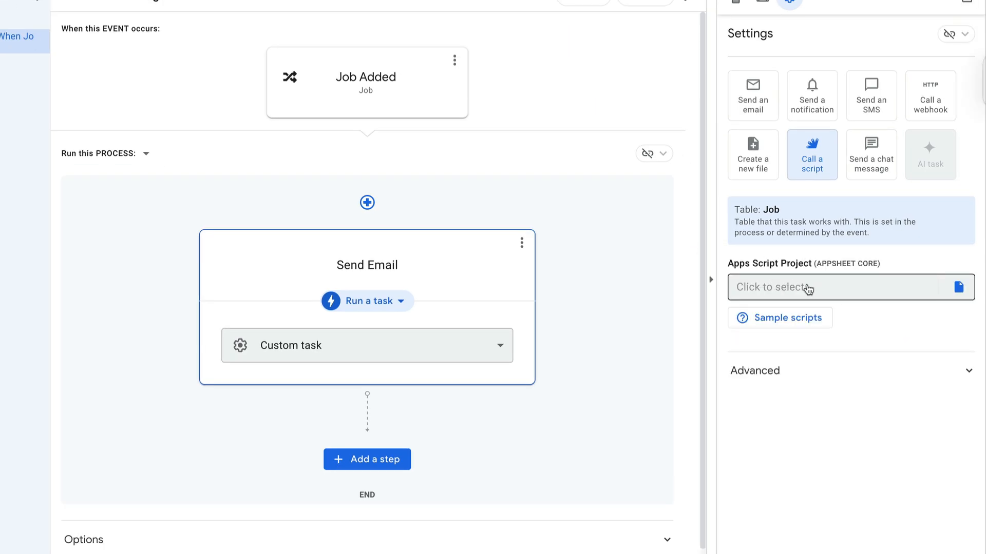
# Step: Set the Send Email task's Apps Script project to the "AppSheet Apps Script" file from My Drive
pyautogui.click(807, 289)
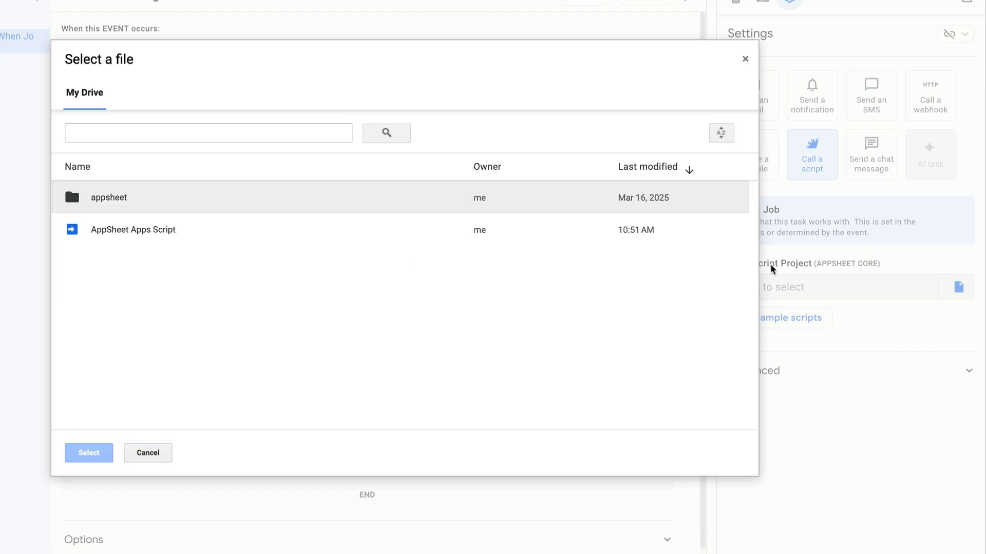
pyautogui.click(147, 231)
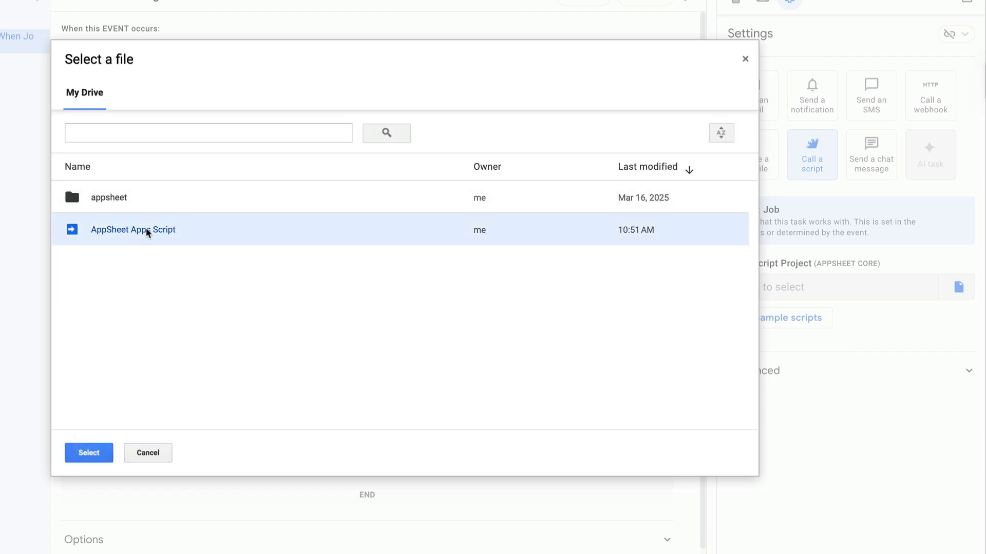
pyautogui.click(87, 454)
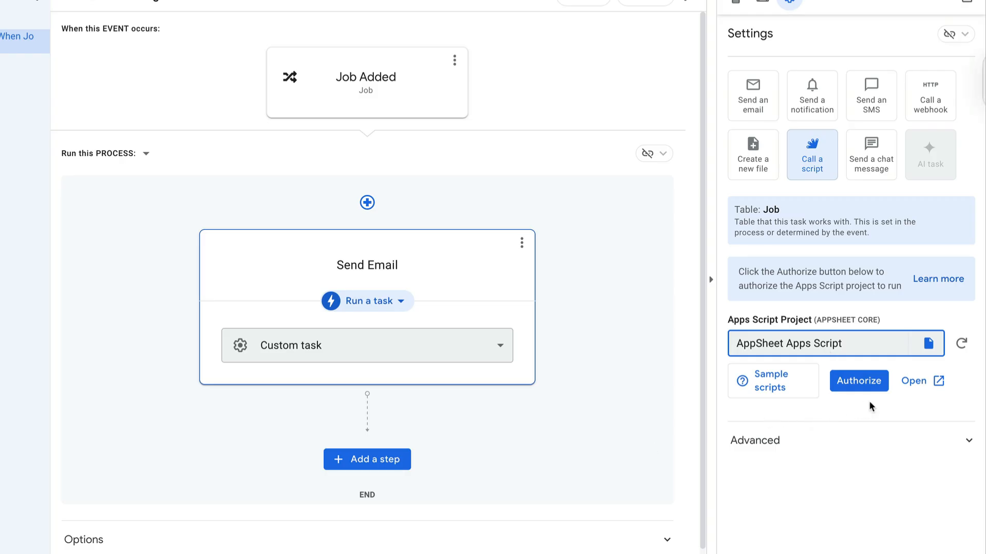
# Step: Authorize the Apps Script project with the existing Google account and allow it to send email on the account's behalf
pyautogui.click(846, 381)
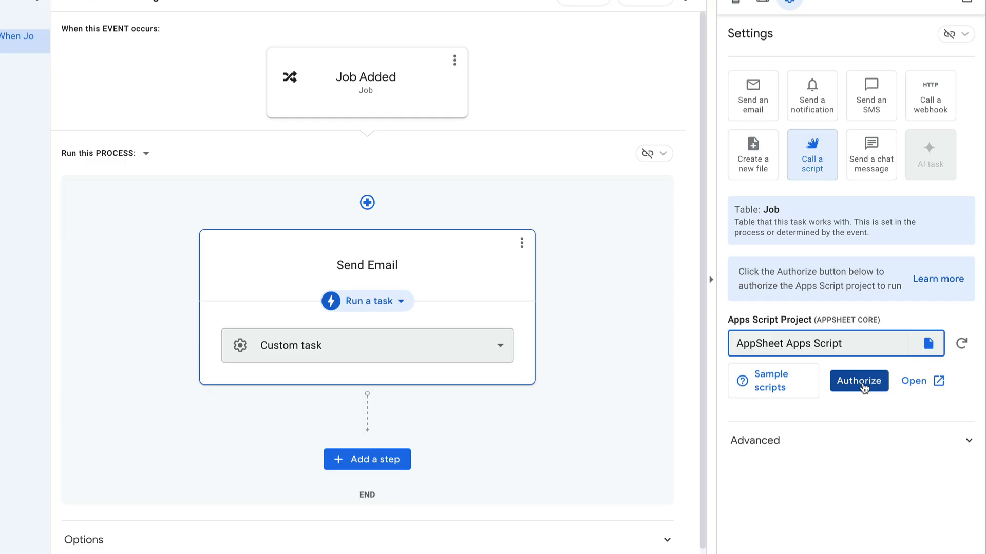
pyautogui.click(860, 382)
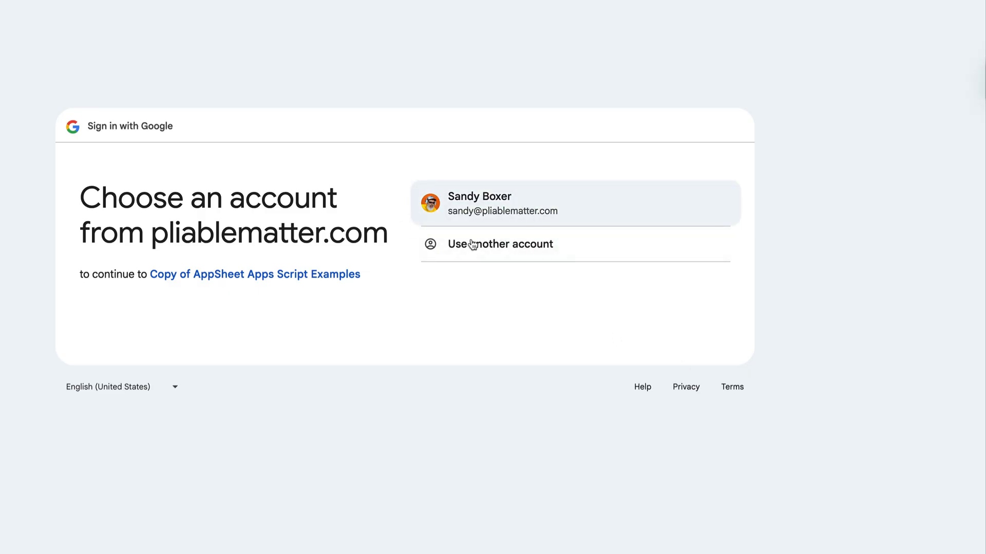
pyautogui.click(503, 201)
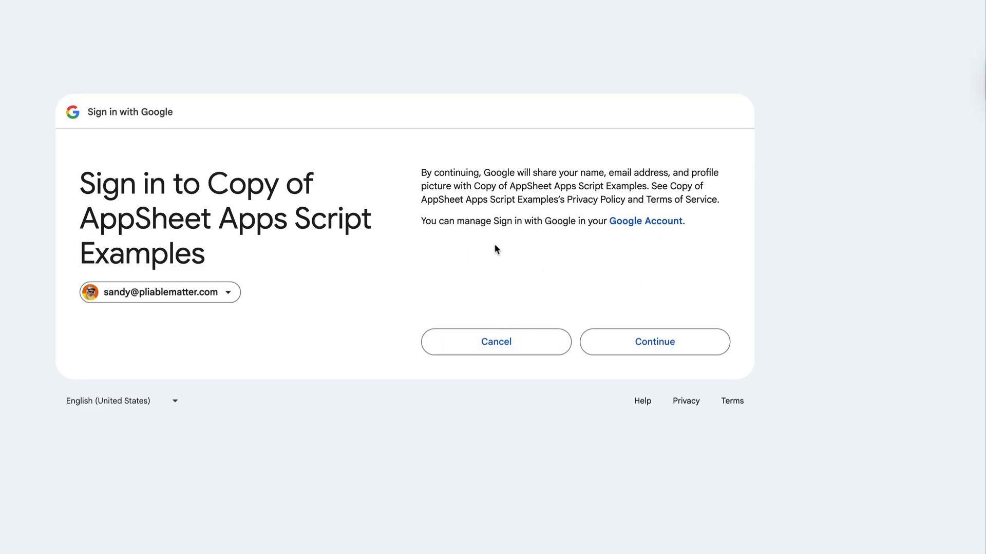
pyautogui.click(694, 348)
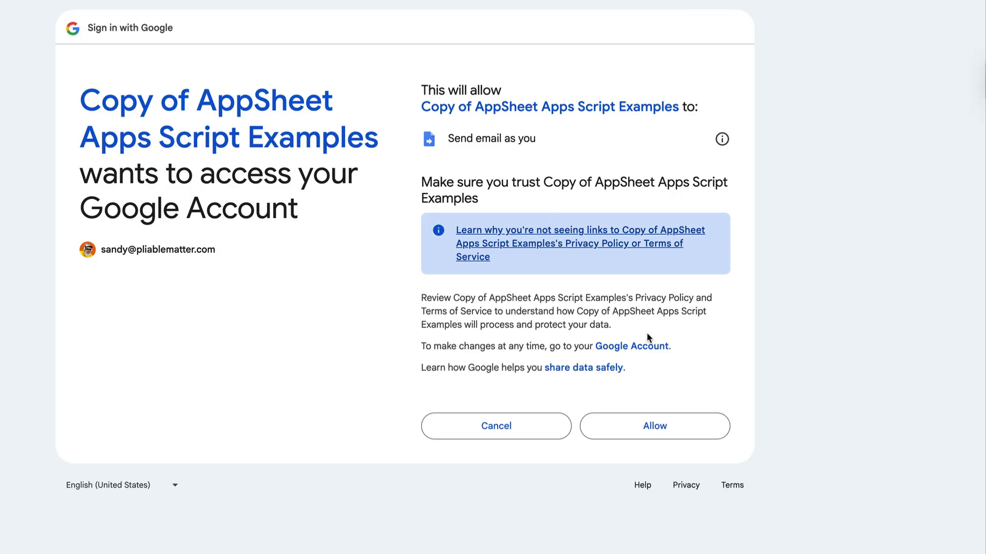
pyautogui.click(664, 427)
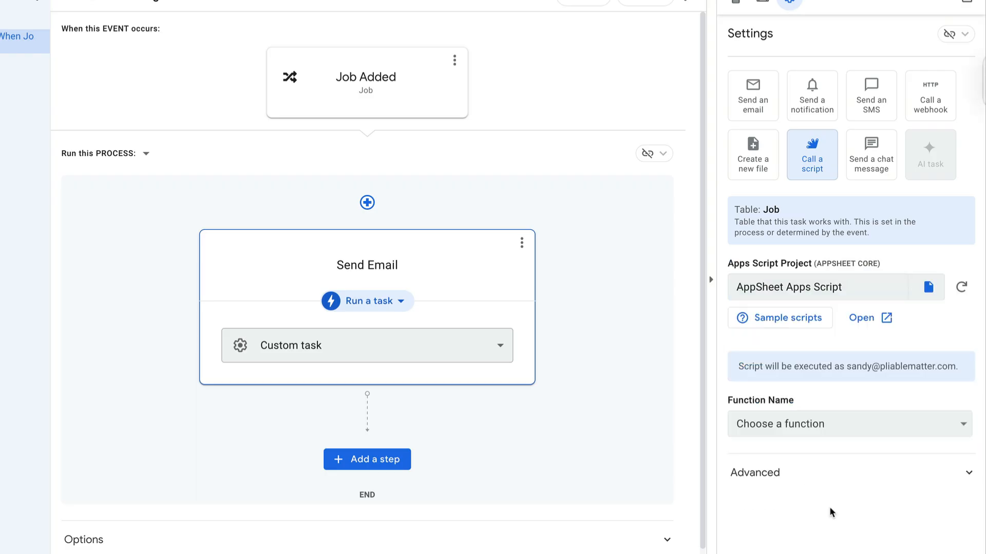
# Step: Set the task's function to sendAnEmail (recipient, subject, body)
pyautogui.click(796, 426)
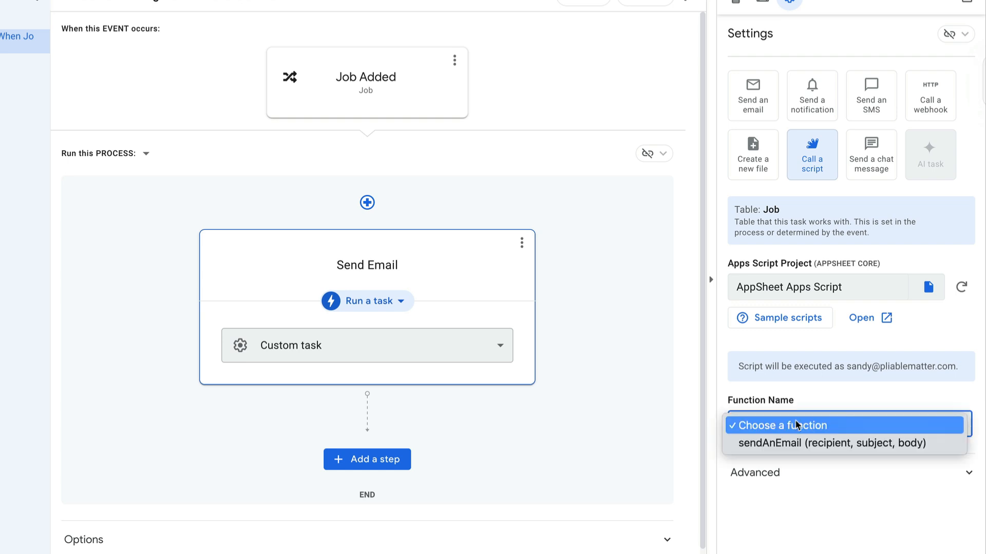
pyautogui.click(775, 447)
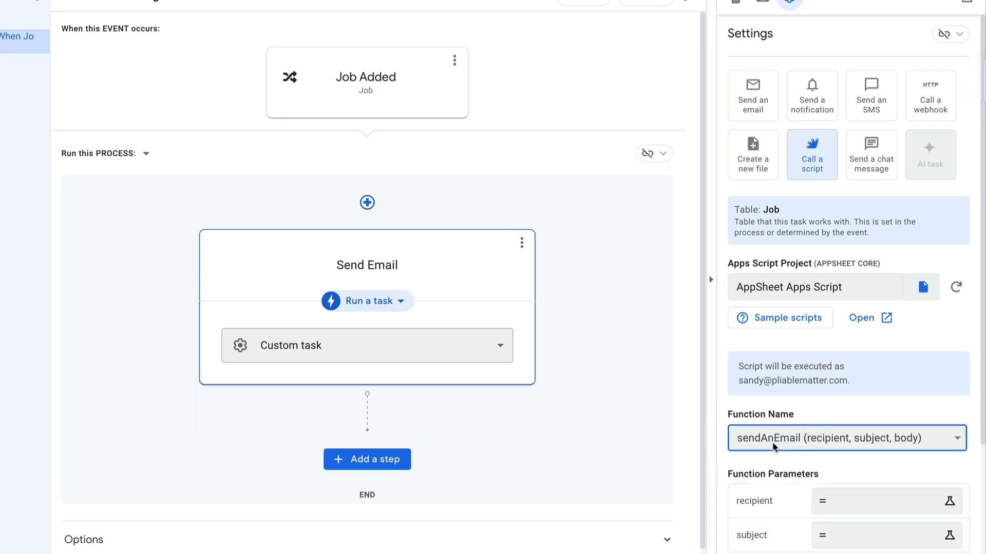
# Step: Set the recipient function parameter to the expression [Assigned To].[Email]
pyautogui.scroll(-3, 769, 475)
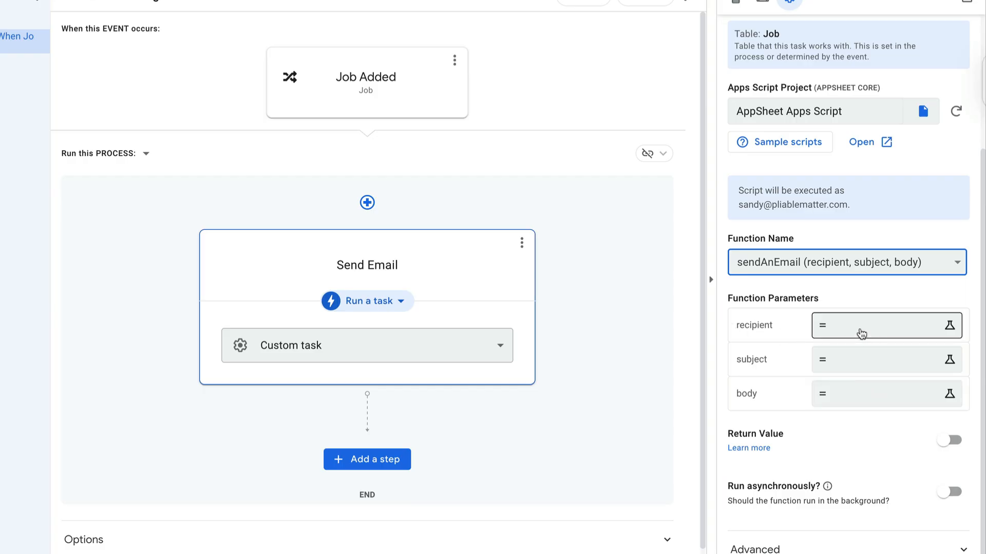
pyautogui.click(861, 334)
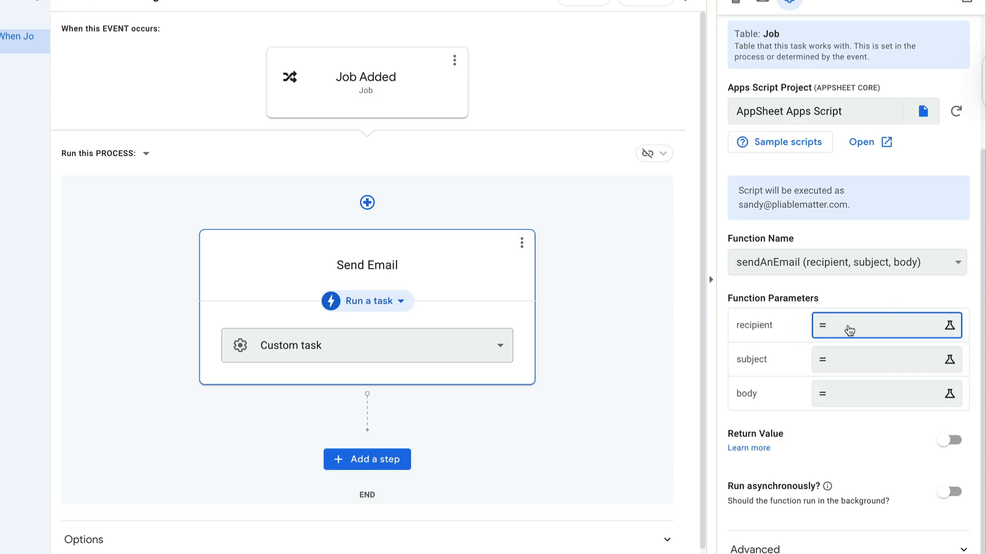
pyautogui.click(850, 332)
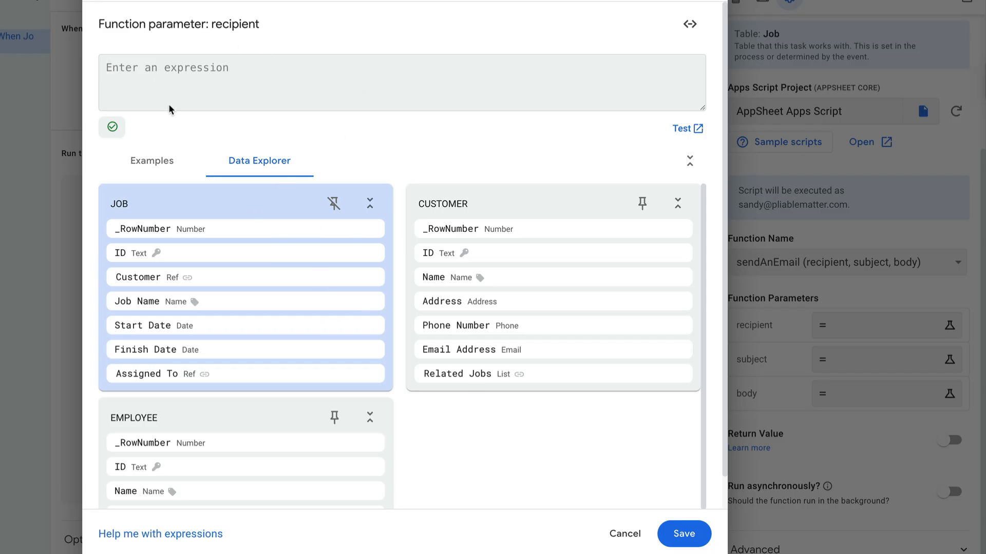
pyautogui.scroll(-3, 247, 349)
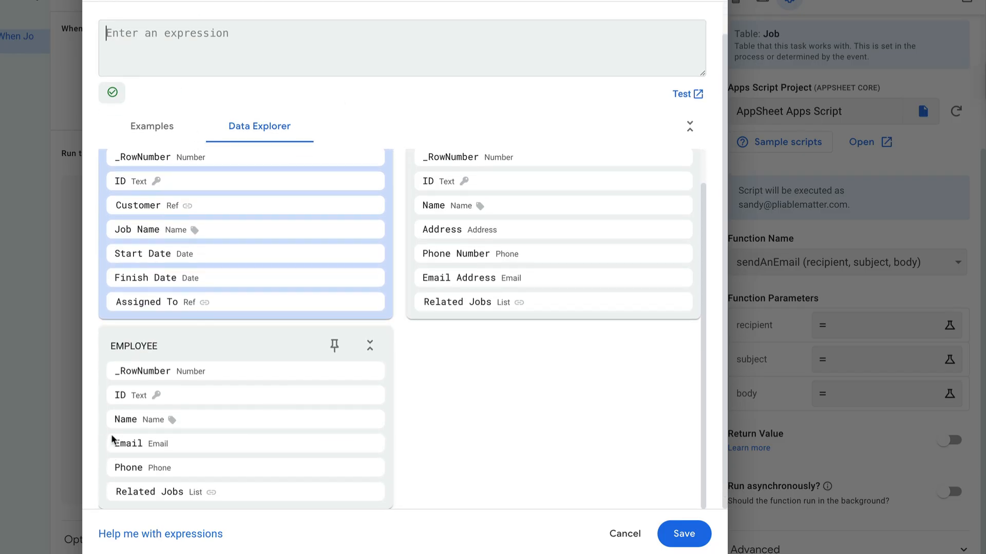
pyautogui.click(331, 445)
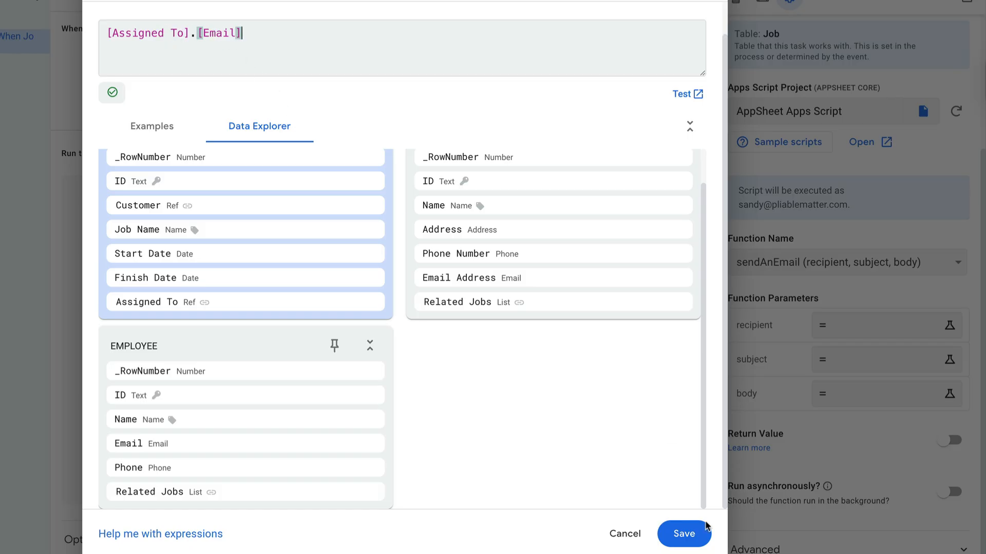
pyautogui.click(697, 533)
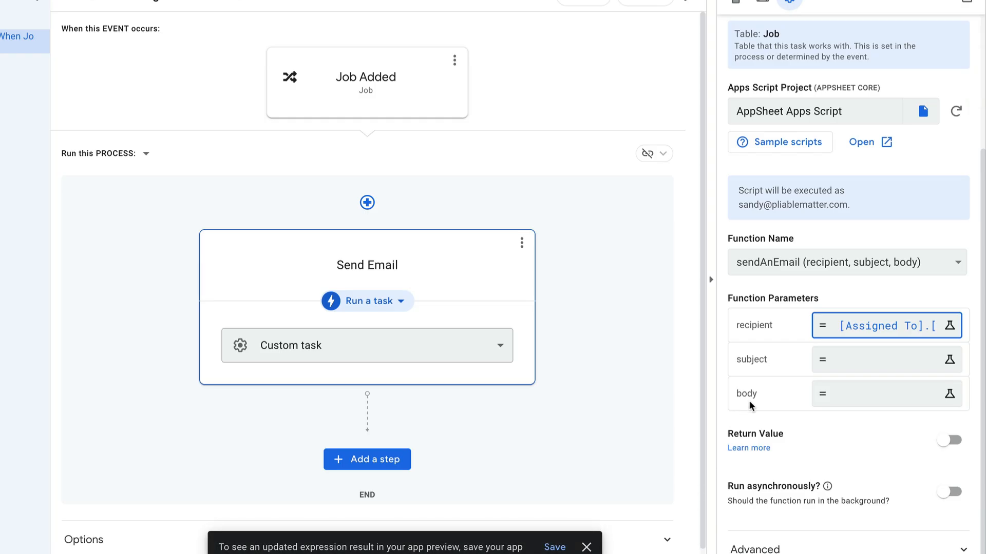
# Step: Set the subject function parameter to "You have a new job assigned"
pyautogui.click(851, 367)
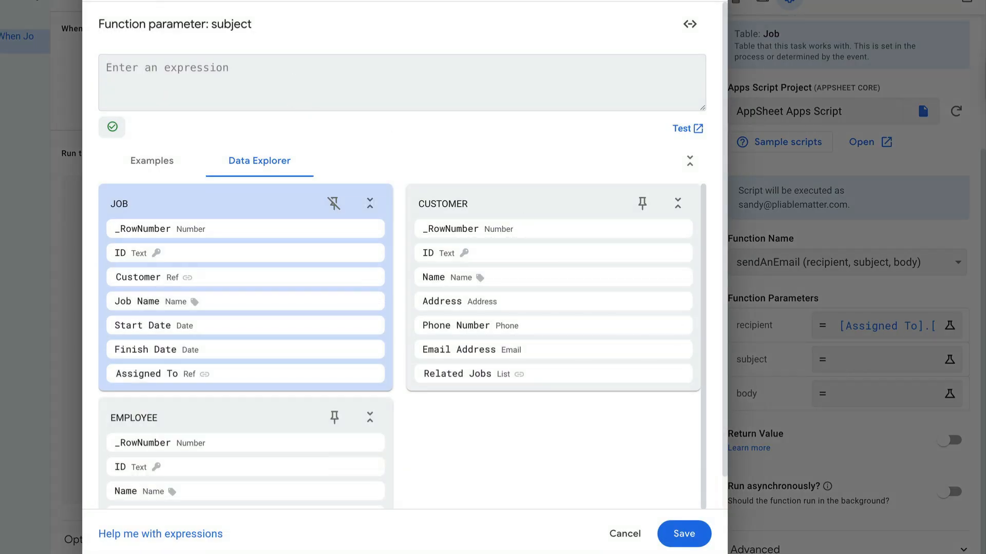
pyautogui.write('You have a new job assigned')
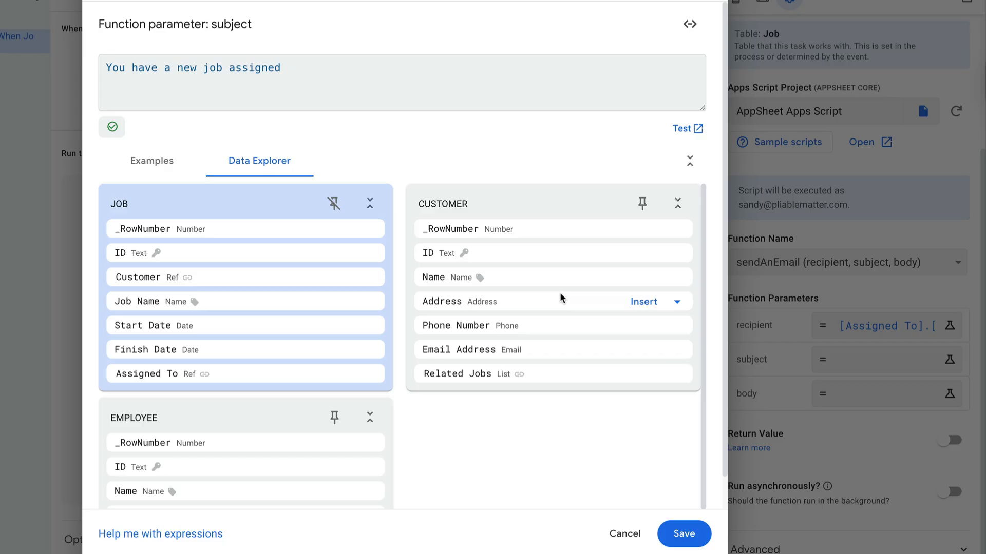
pyautogui.click(684, 534)
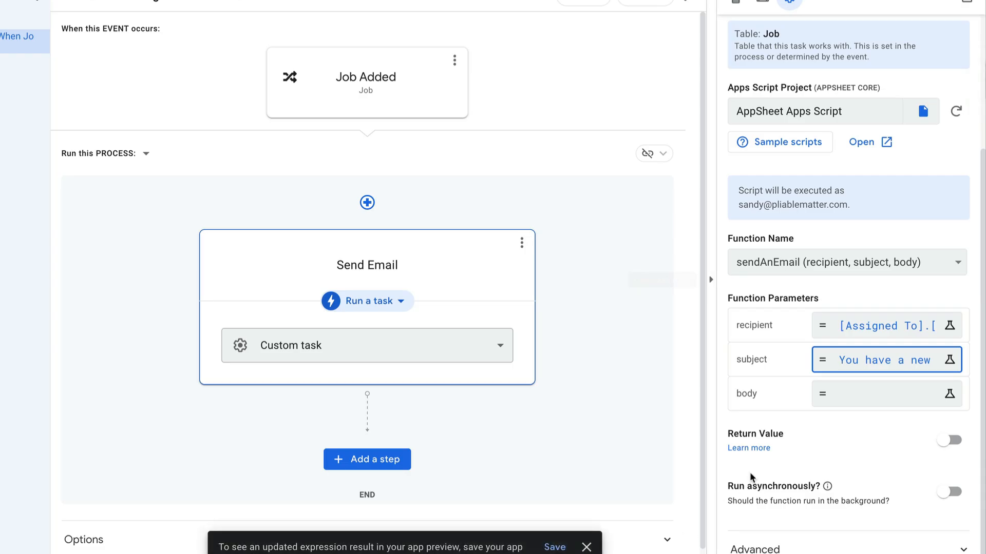
pyautogui.scroll(2, 794, 464)
pyautogui.scroll(-2, 794, 464)
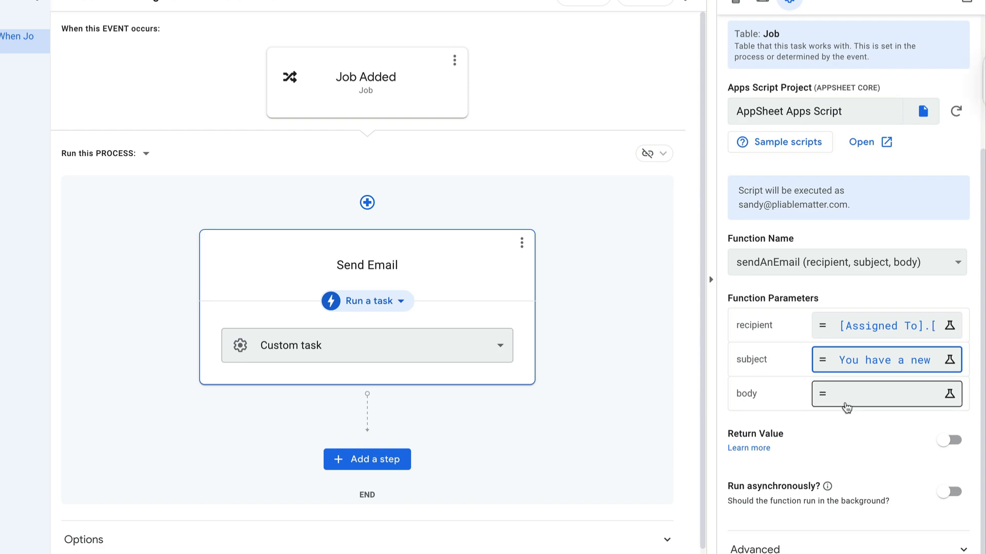
# Step: For the body parameter, ask AppSheet Advisor for an expression notifying an employee of an assigned job, including job name, customer name and address
pyautogui.click(847, 405)
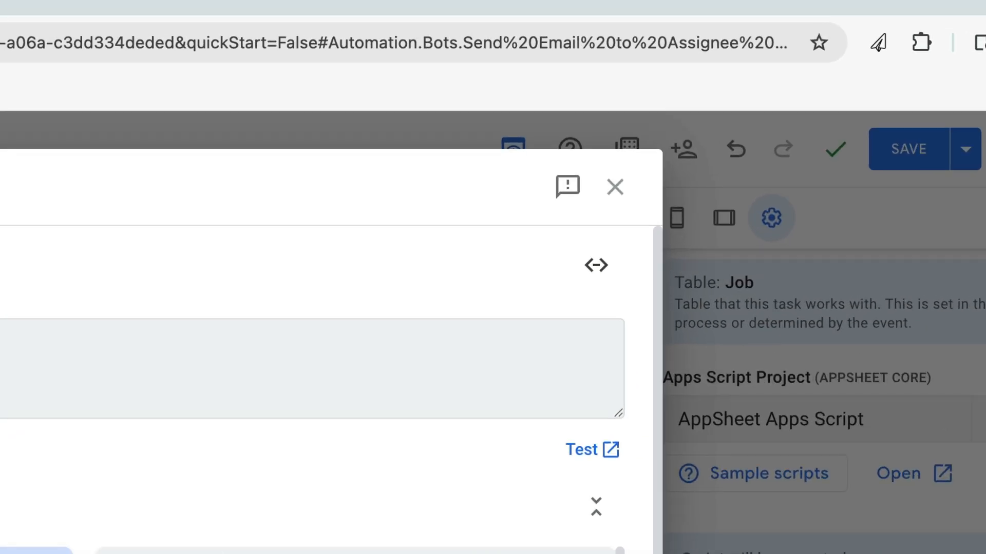
pyautogui.click(876, 49)
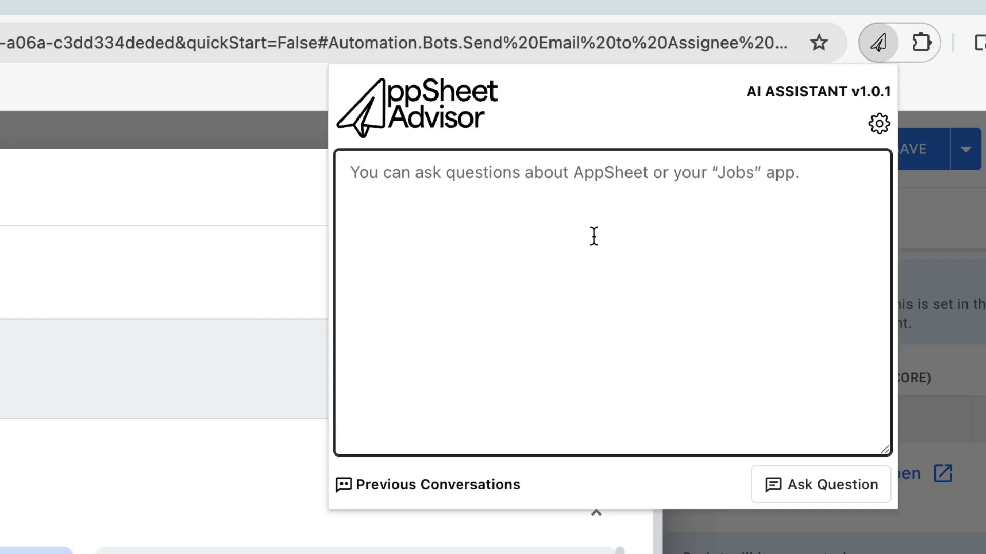
pyautogui.click(588, 192)
pyautogui.write('Create an expression for')
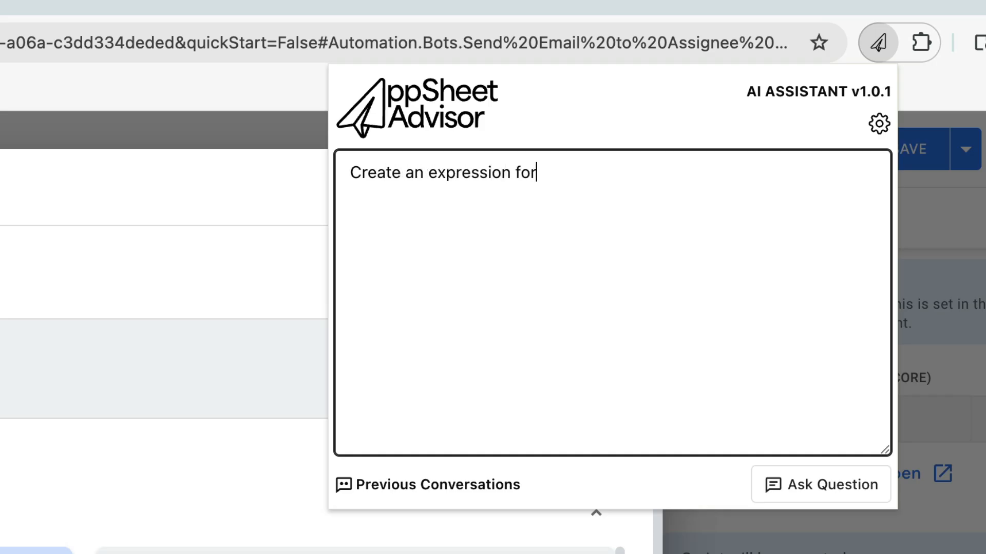
pyautogui.write(' a message to notify an employe')
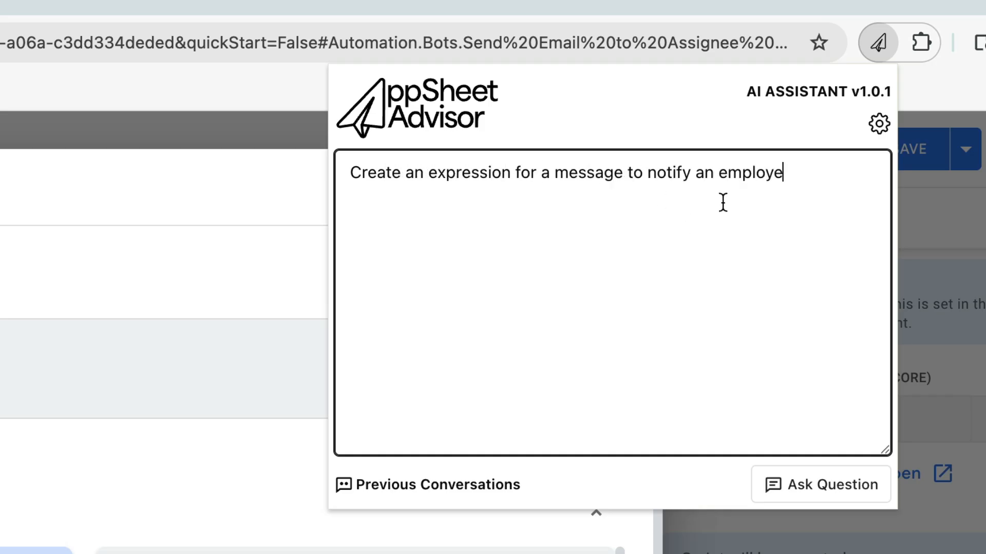
pyautogui.write('e when a job has been assigned t')
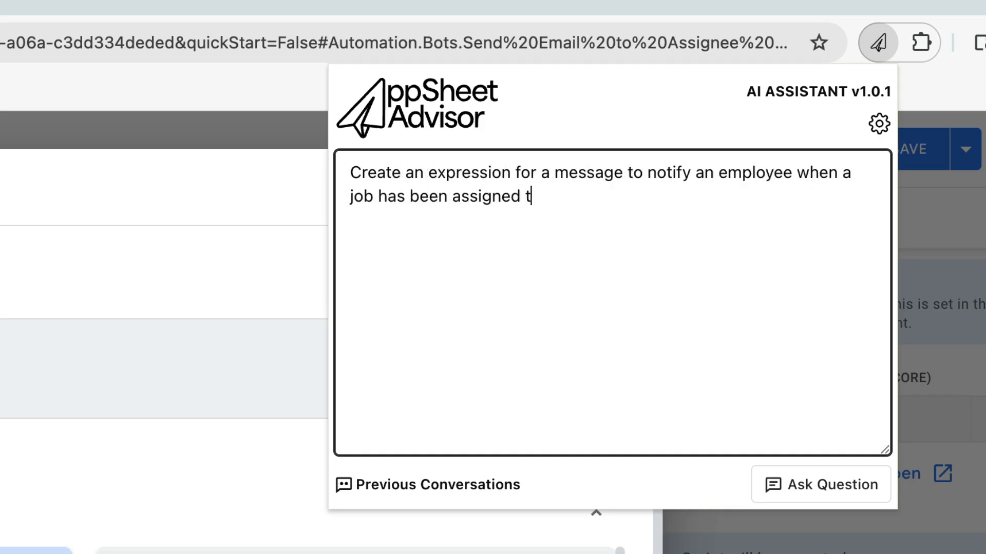
pyautogui.write('o them. It should include the job nam')
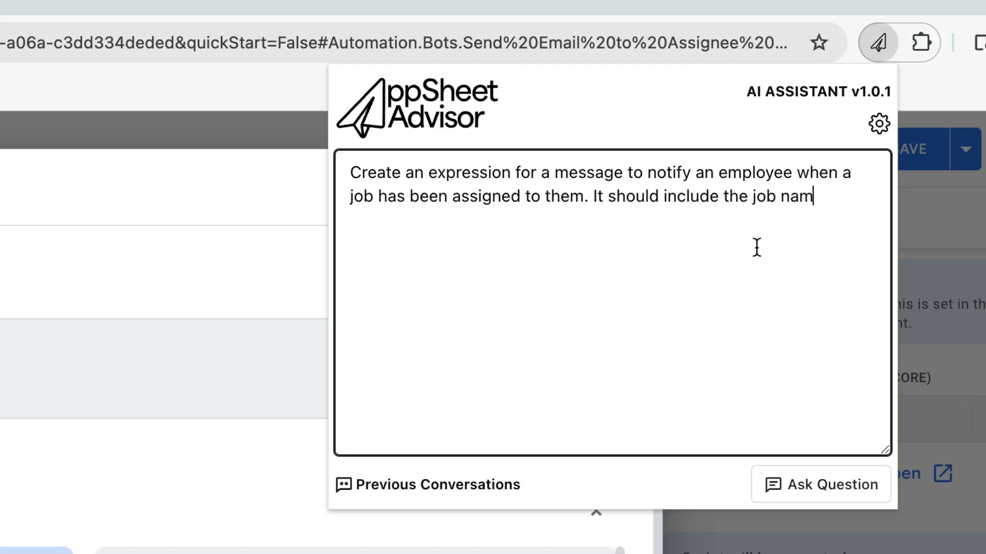
pyautogui.write('e, customer name and address')
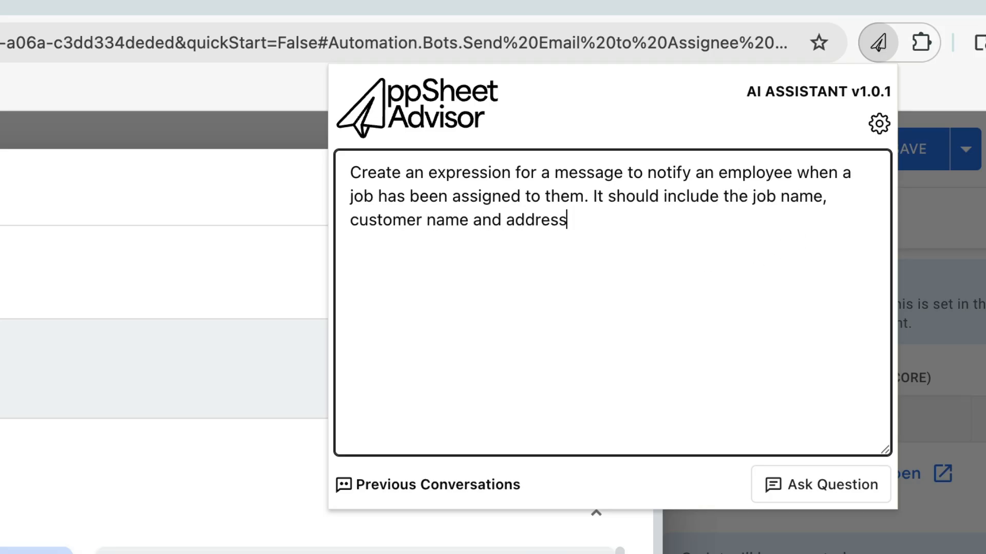
pyautogui.click(820, 483)
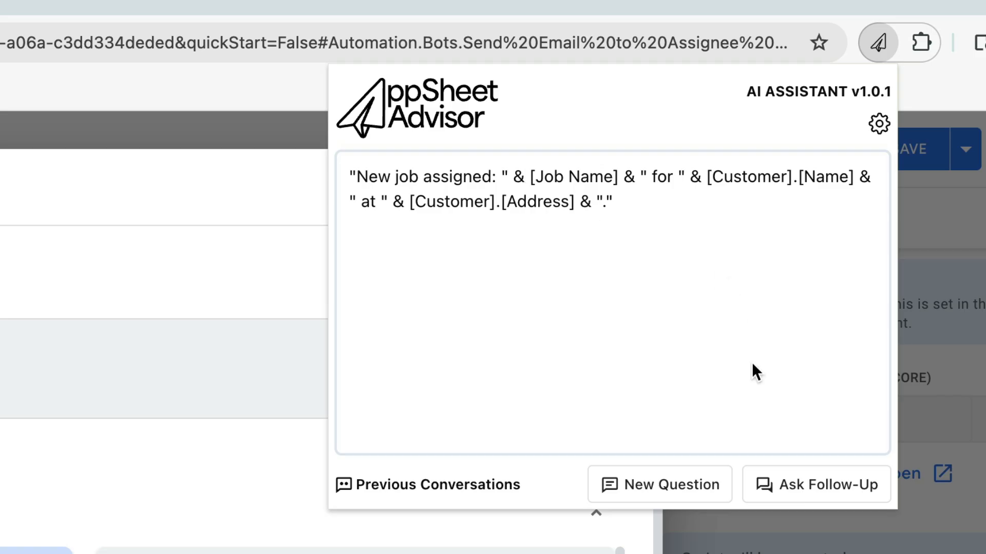
# Step: Copy AppSheet Advisor's suggested "New job assigned: " expression into the body function parameter and save the app
pyautogui.tripleClick(578, 202)
pyautogui.hotkey('ctrl', 'c')
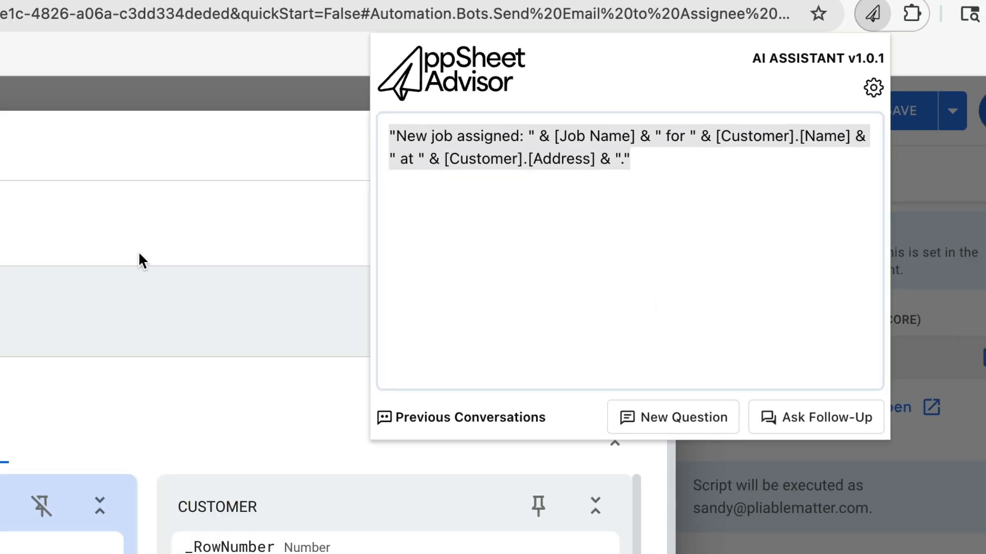
pyautogui.click(5, 355)
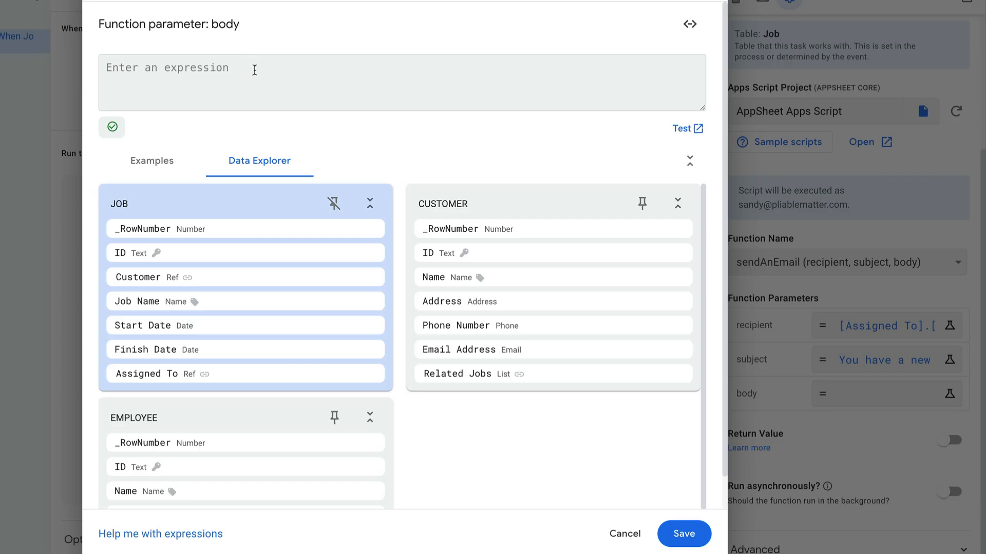
pyautogui.hotkey('ctrl', 'v')
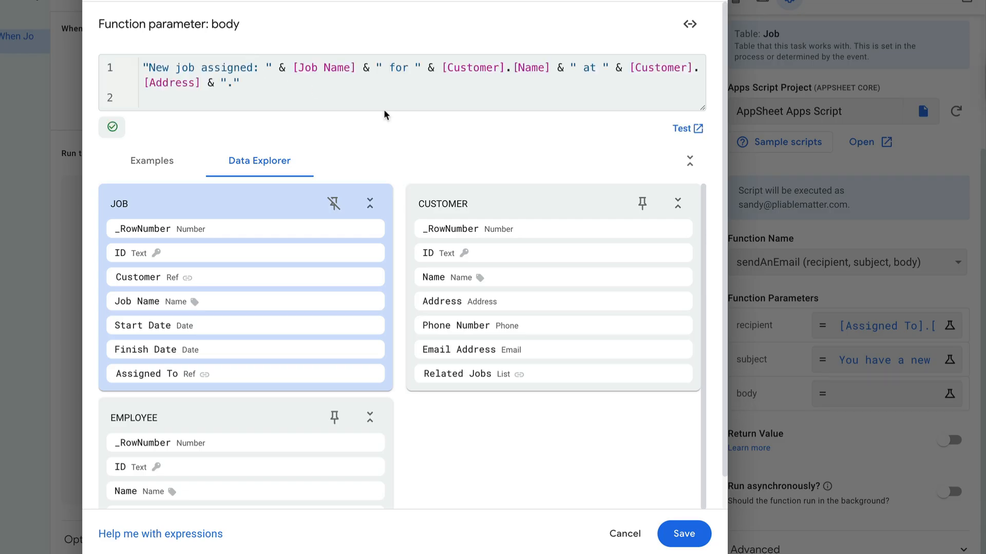
pyautogui.click(688, 536)
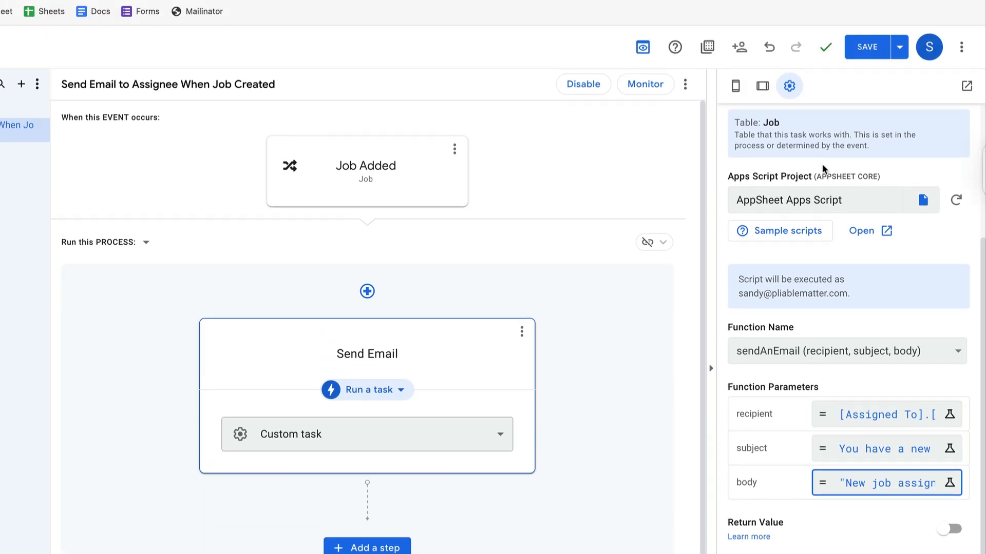
pyautogui.click(856, 56)
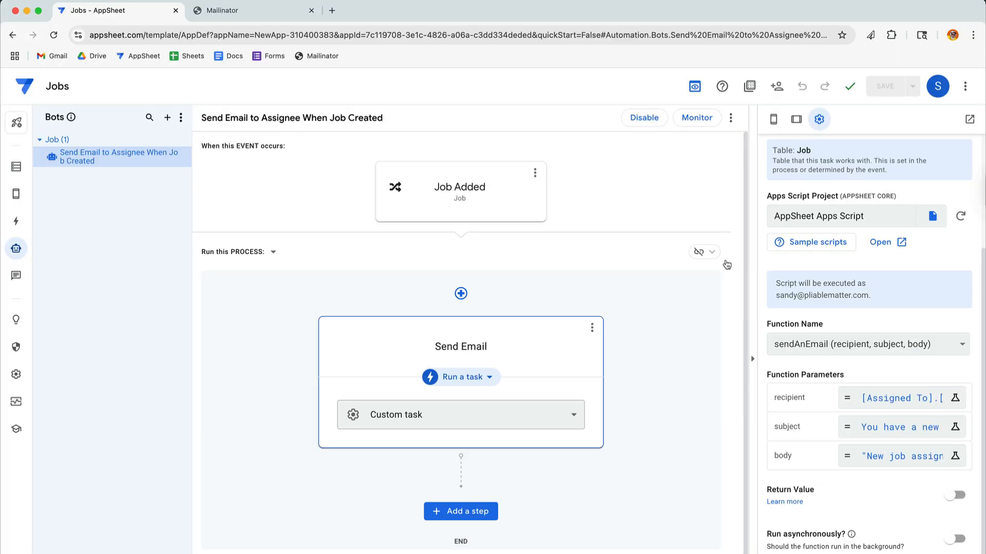
# Step: Open the Jobs app in its own browser tab and compare the employee's email with the Mailinator private team inbox
pyautogui.click(974, 122)
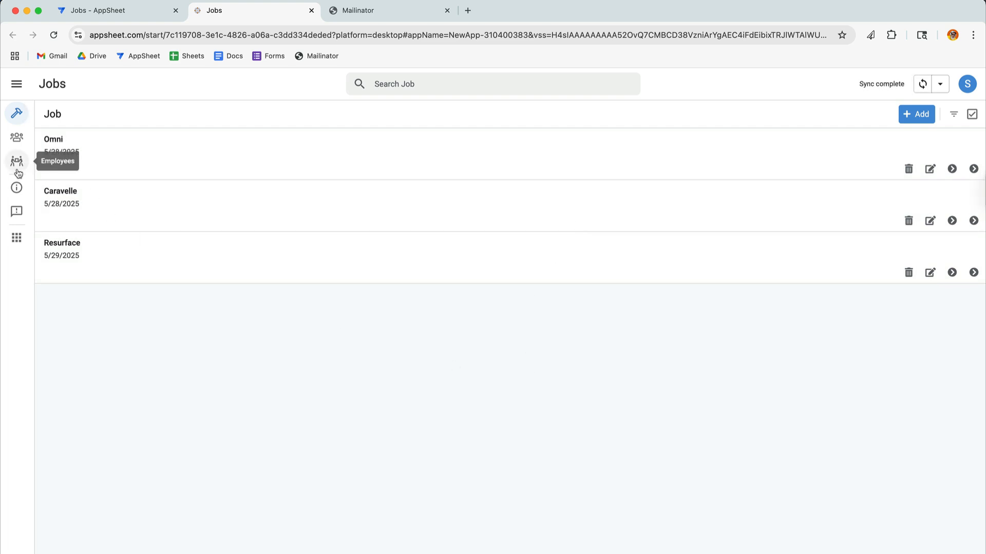
pyautogui.click(18, 163)
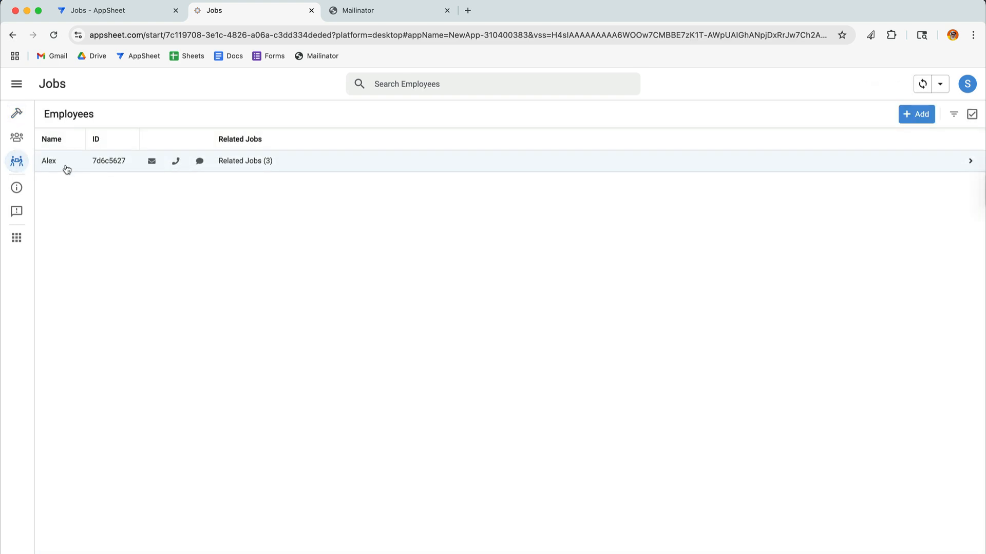
pyautogui.click(67, 170)
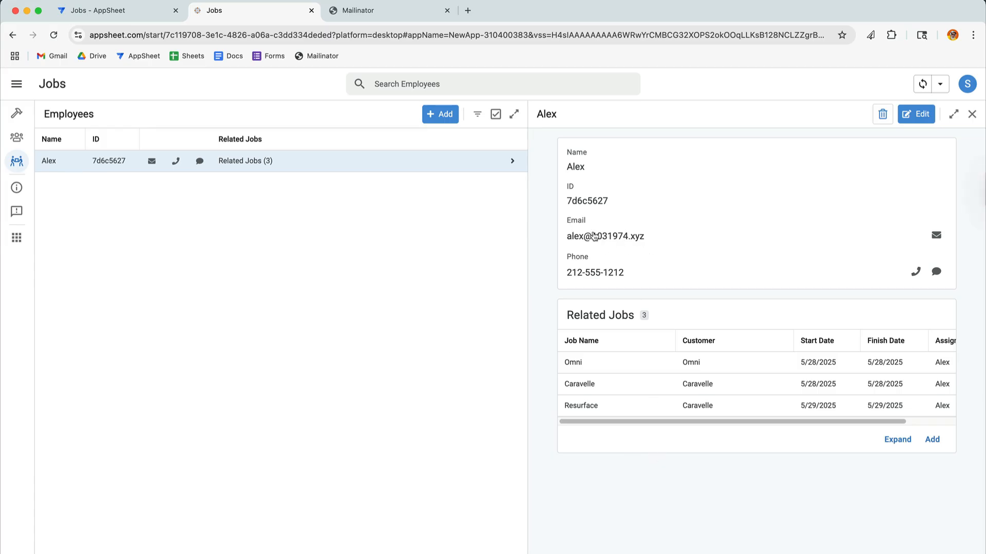
pyautogui.click(384, 17)
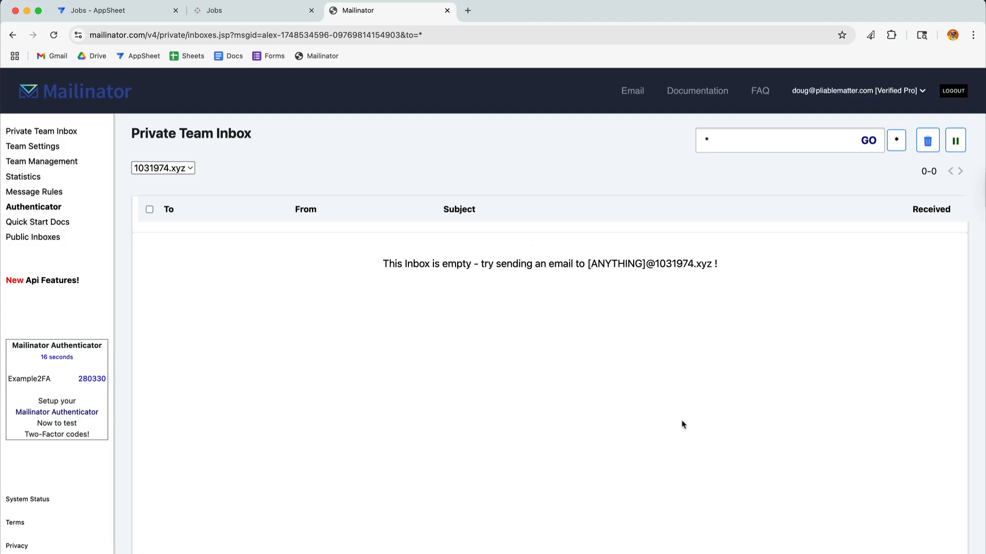
# Step: Back in the Jobs app, add a job named "New Roof" for the last listed customer, assigned to the existing employee, and sync it
pyautogui.click(225, 16)
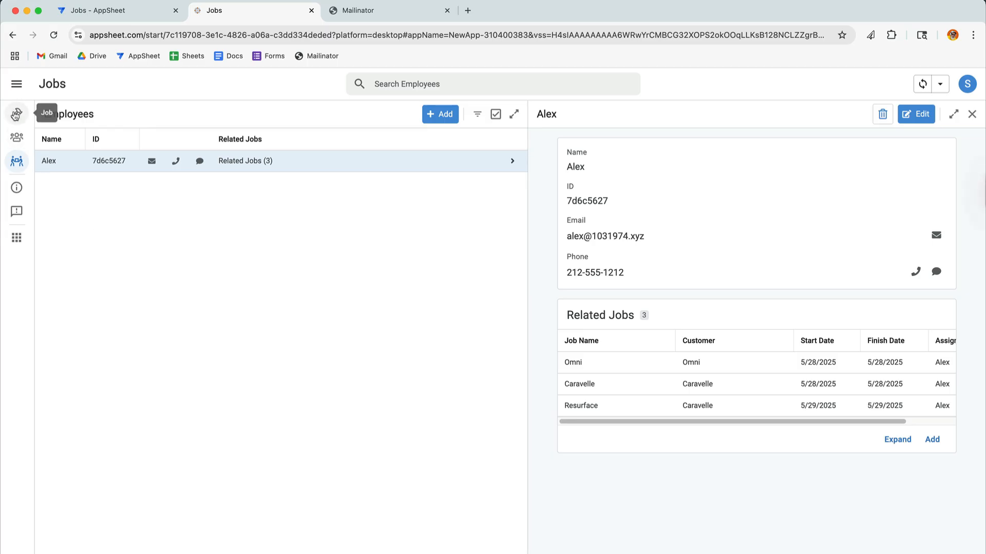
pyautogui.click(16, 114)
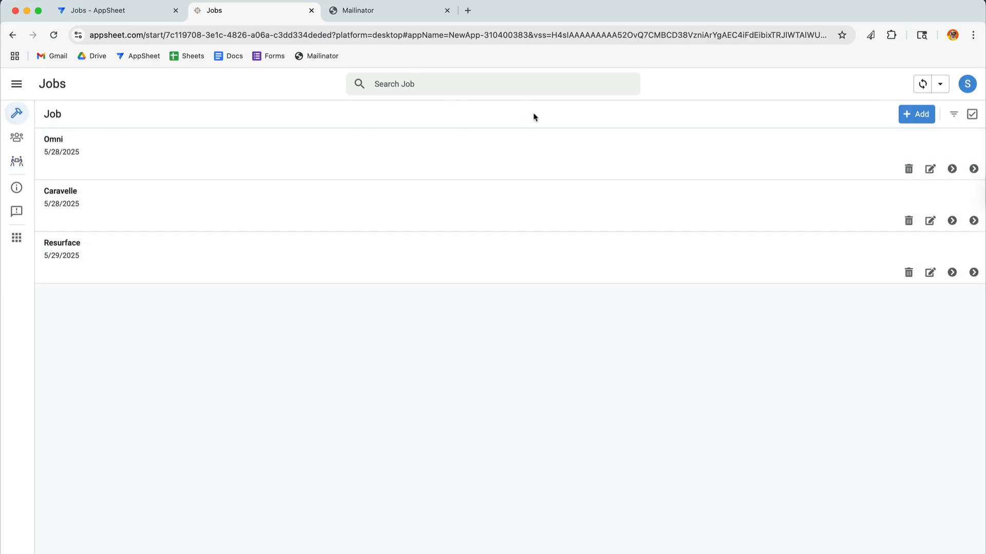
pyautogui.click(915, 114)
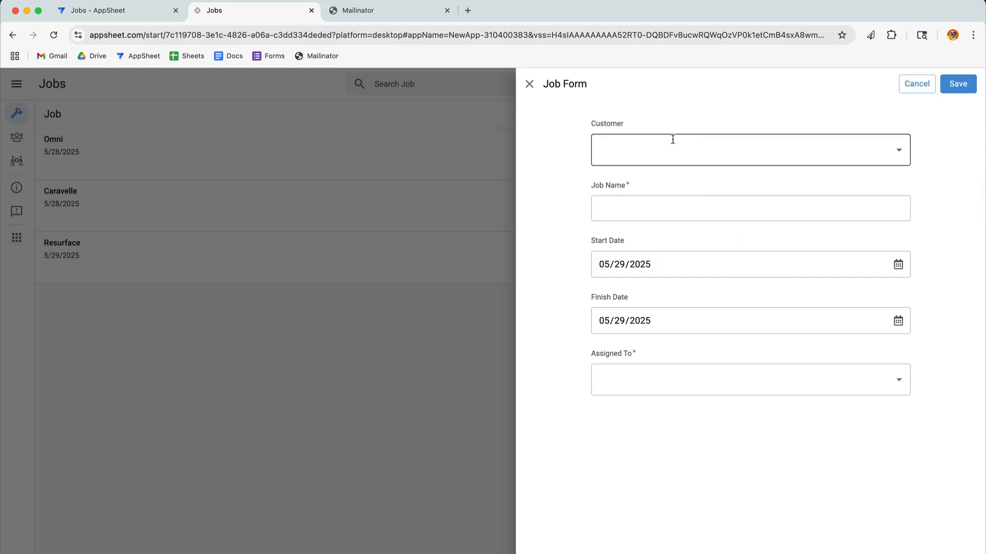
pyautogui.click(672, 139)
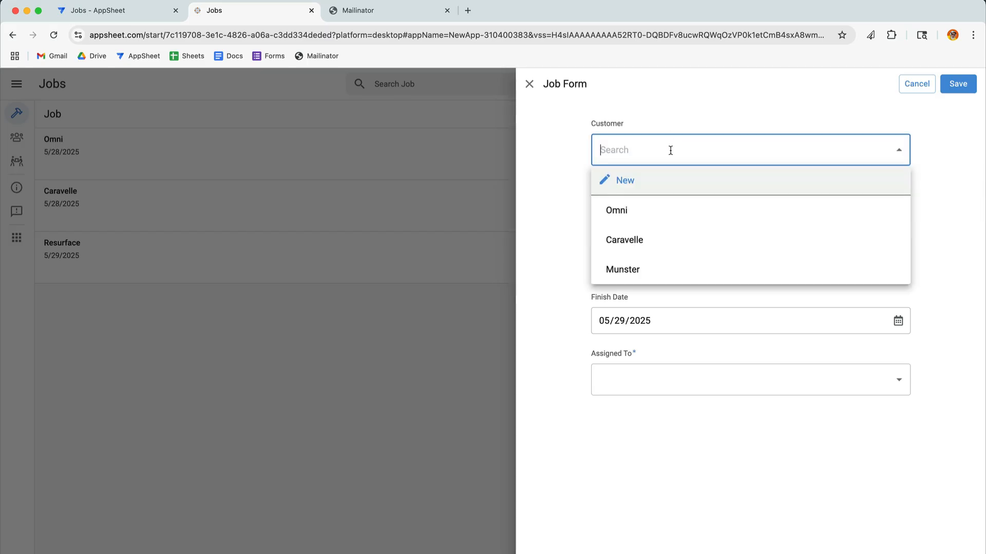
pyautogui.click(648, 270)
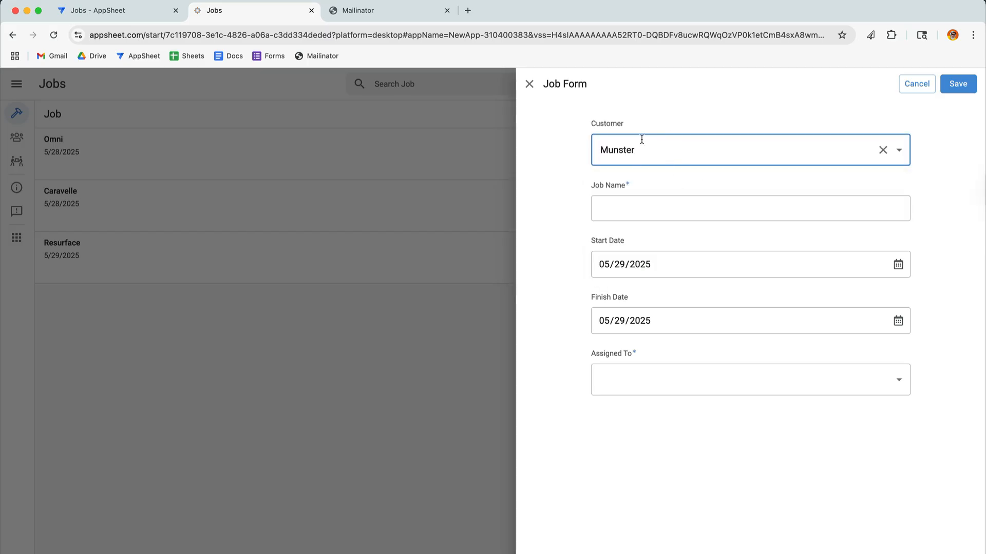
pyautogui.click(647, 216)
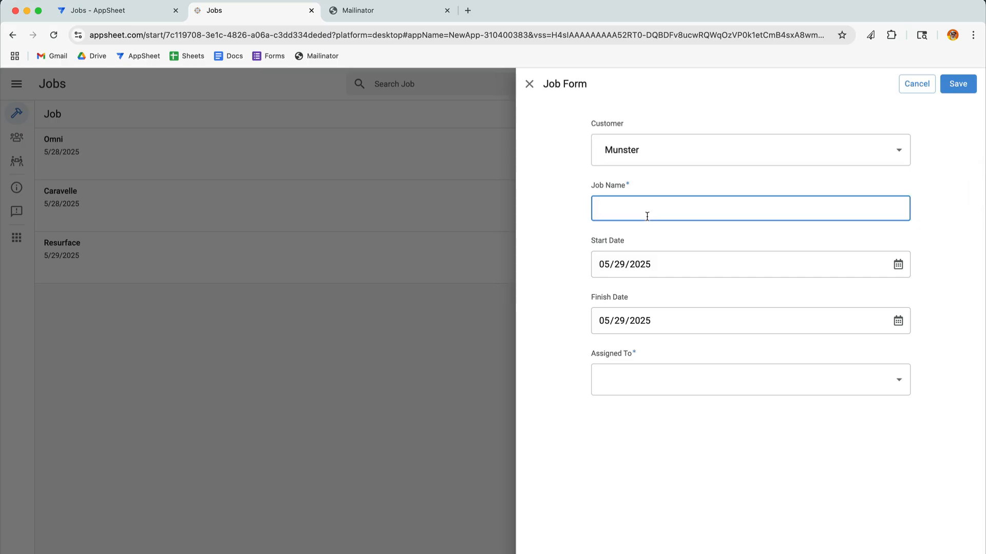
pyautogui.write('New Roof')
pyautogui.click(708, 379)
pyautogui.click(653, 441)
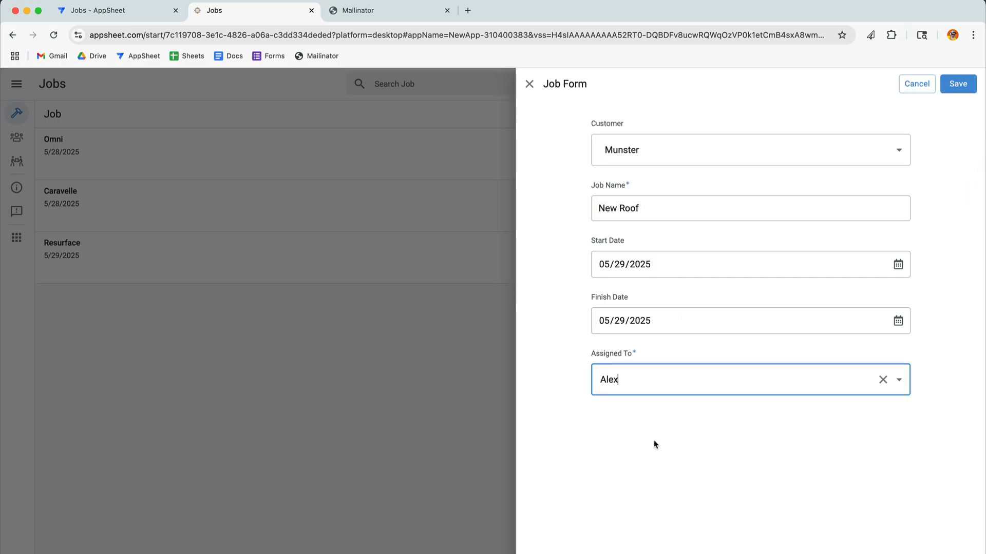
pyautogui.click(958, 84)
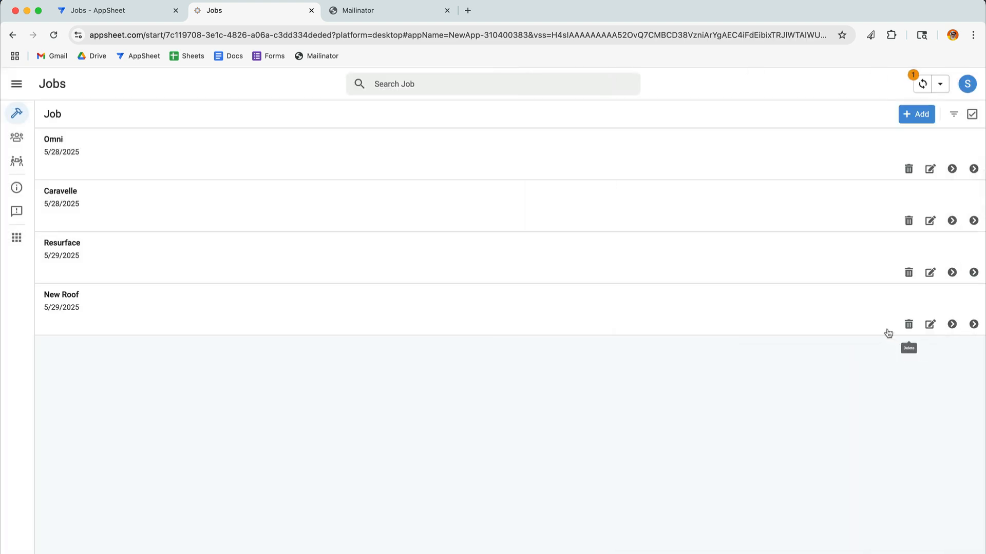
pyautogui.click(922, 83)
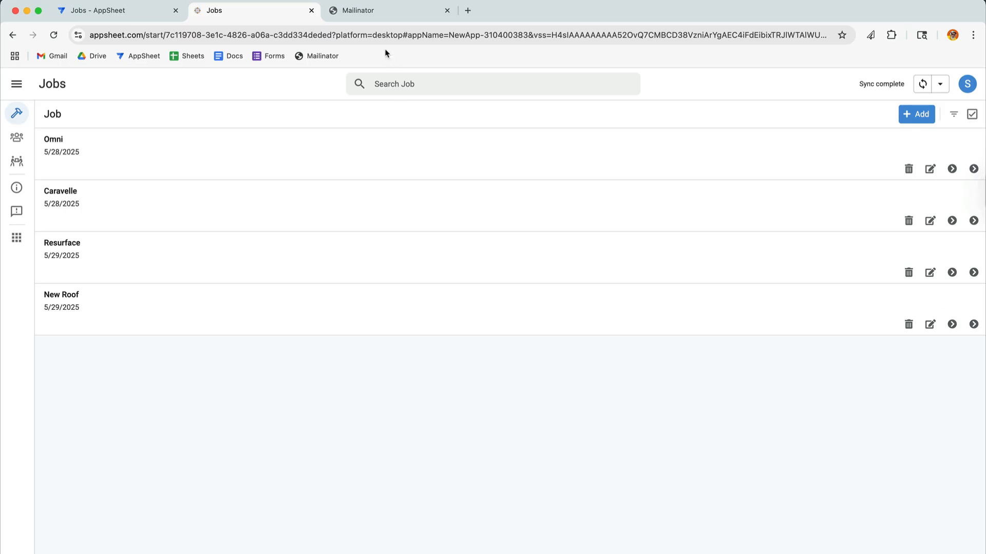
# Step: Switch to Mailinator, open the "You have a new job assigned" email, and examine its subject and body text
pyautogui.click(369, 12)
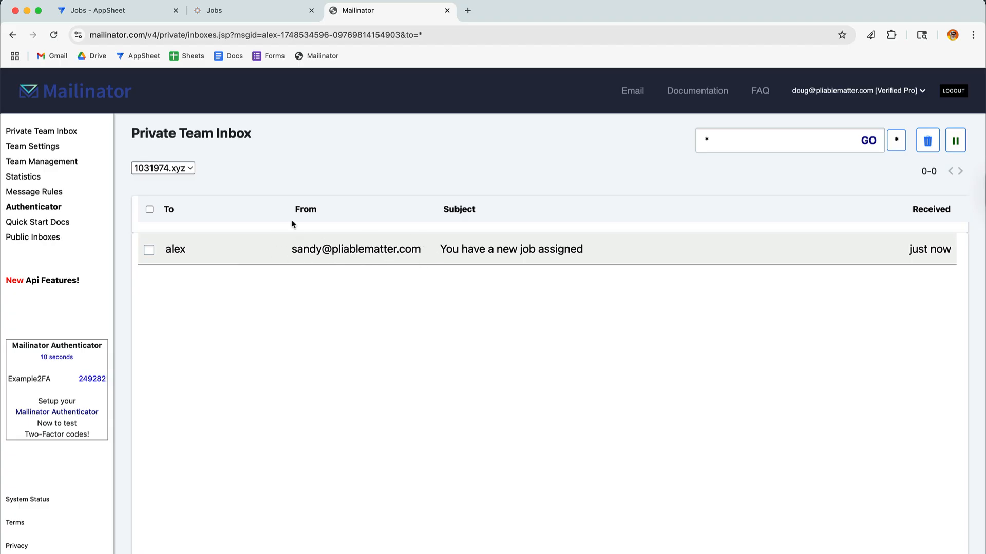
pyautogui.click(396, 253)
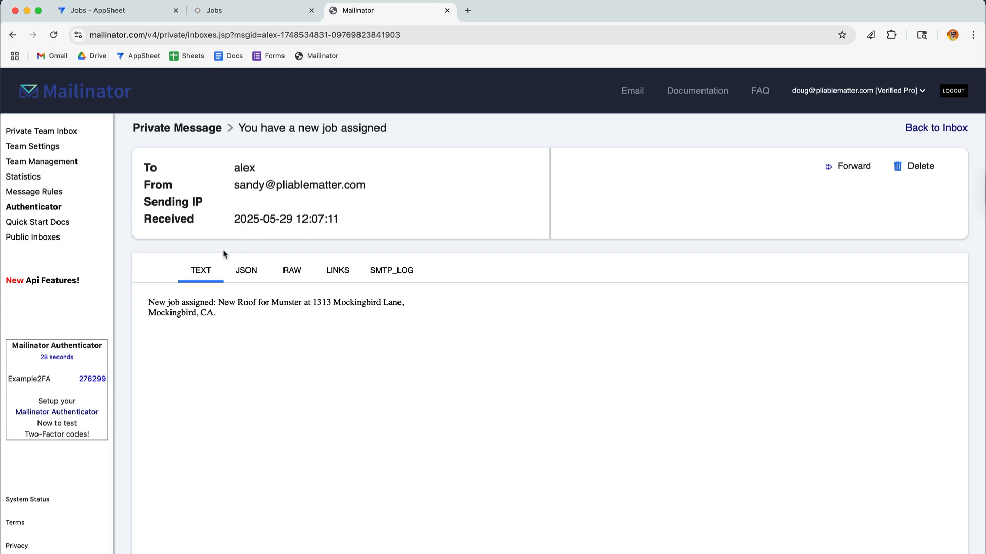
pyautogui.moveTo(238, 128); pyautogui.dragTo(381, 129)
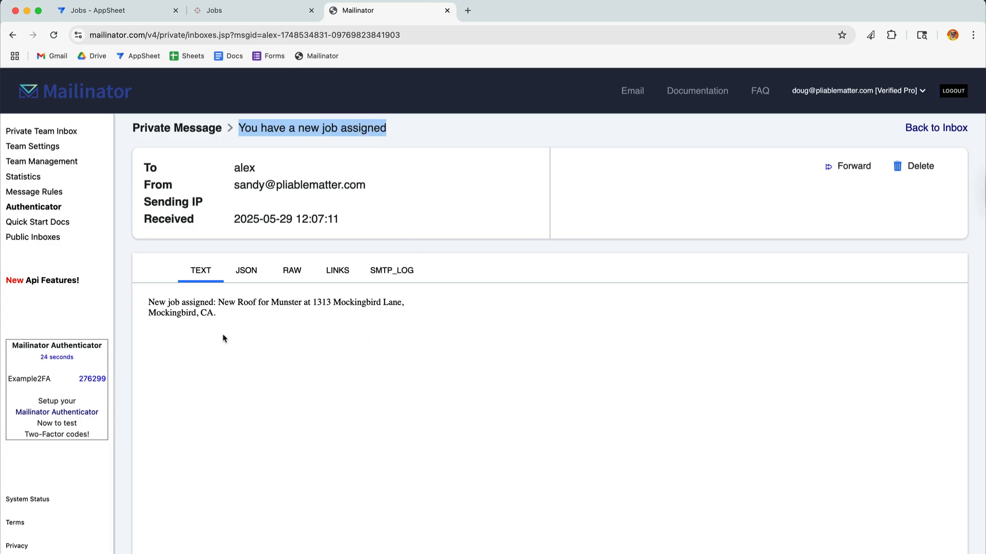
pyautogui.moveTo(224, 338); pyautogui.dragTo(148, 303)
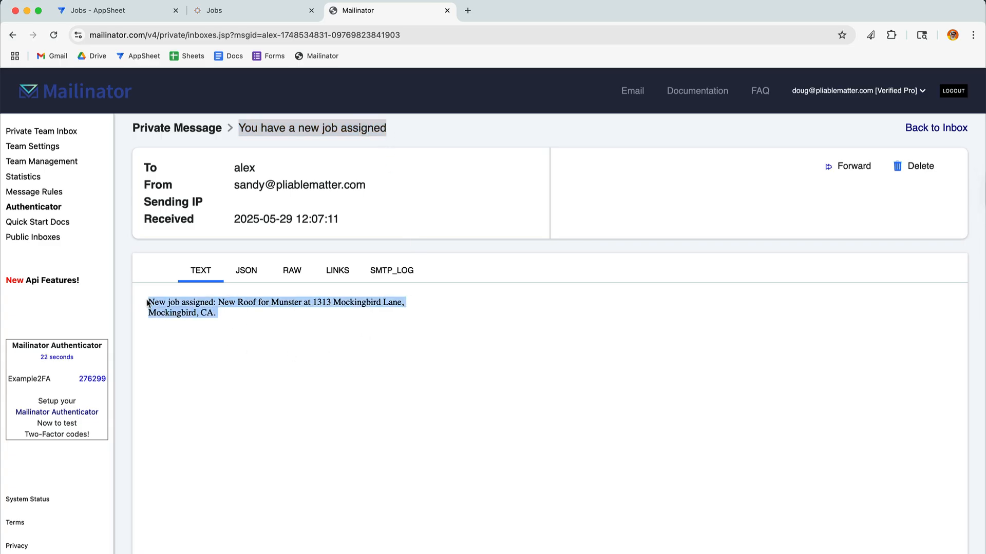